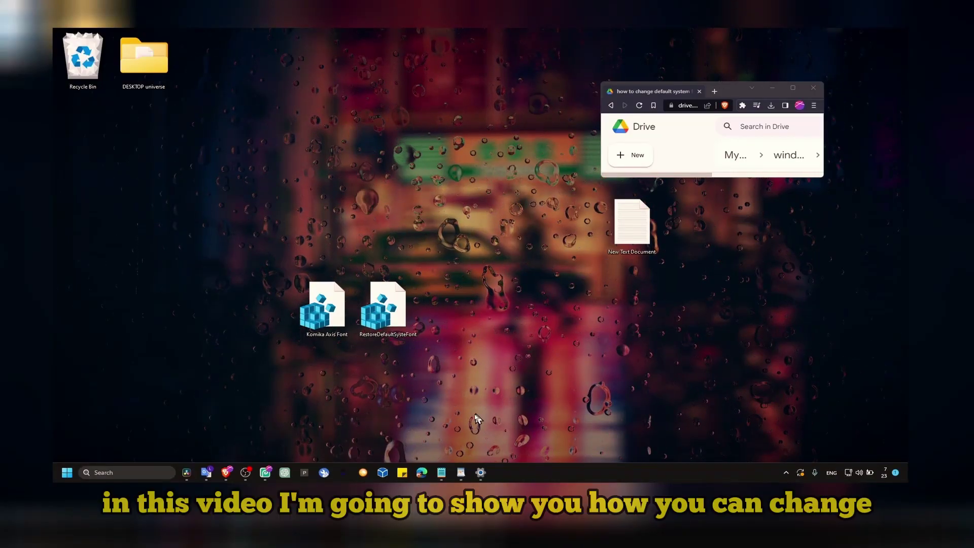
Dismiss the video title note and enlarge the Google Drive window to show the folder's files
click(441, 472)
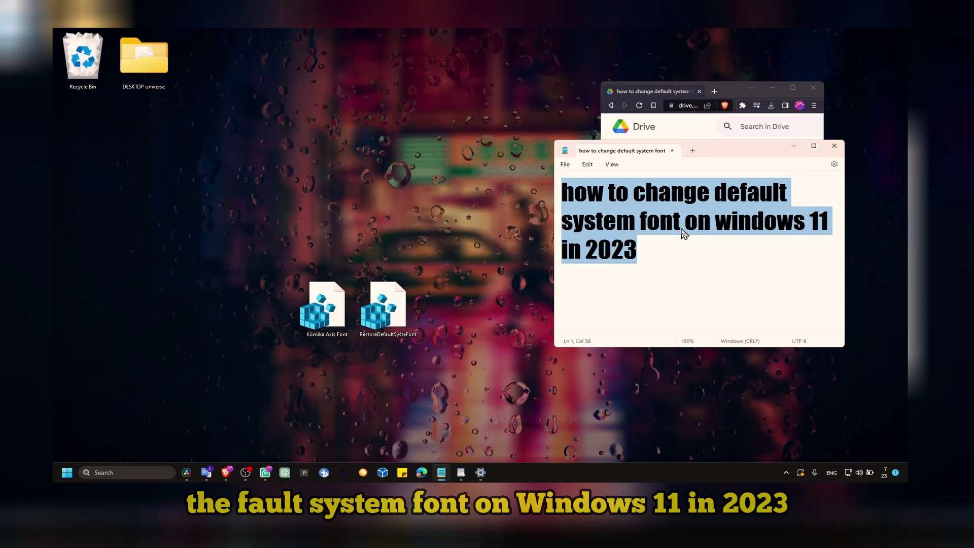
click(794, 145)
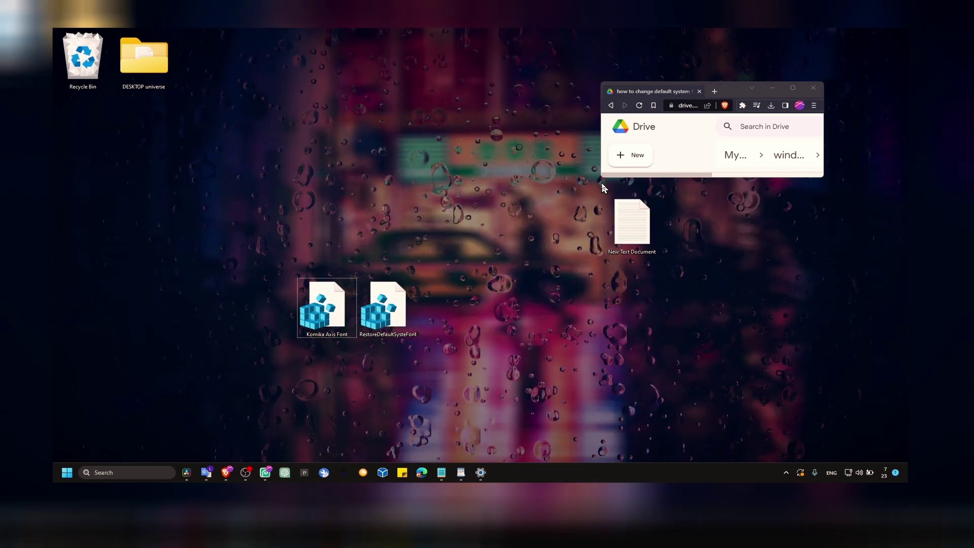
drag(602, 177, 448, 288)
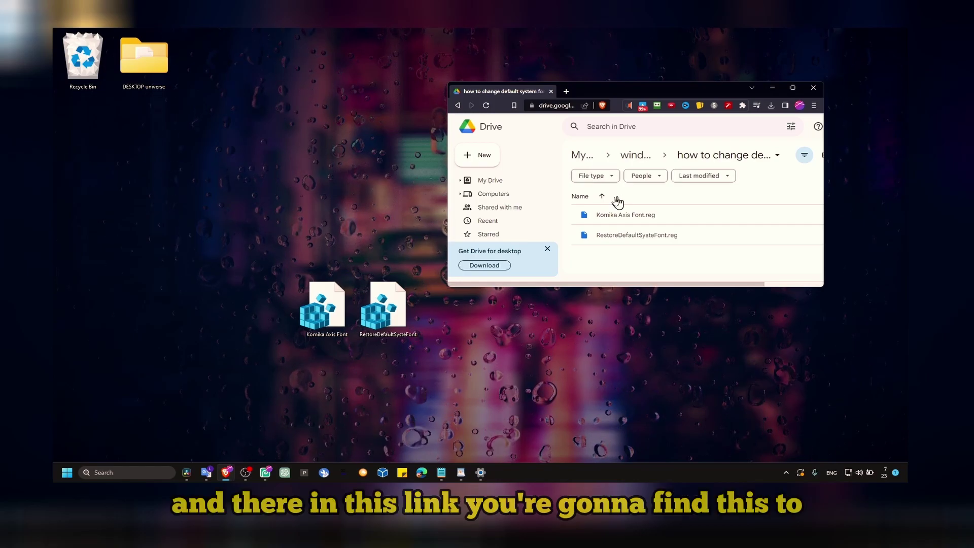
Select Komika Axis Font.reg and RestoreDefaultSysteFont.reg together, then deselect them
click(624, 236)
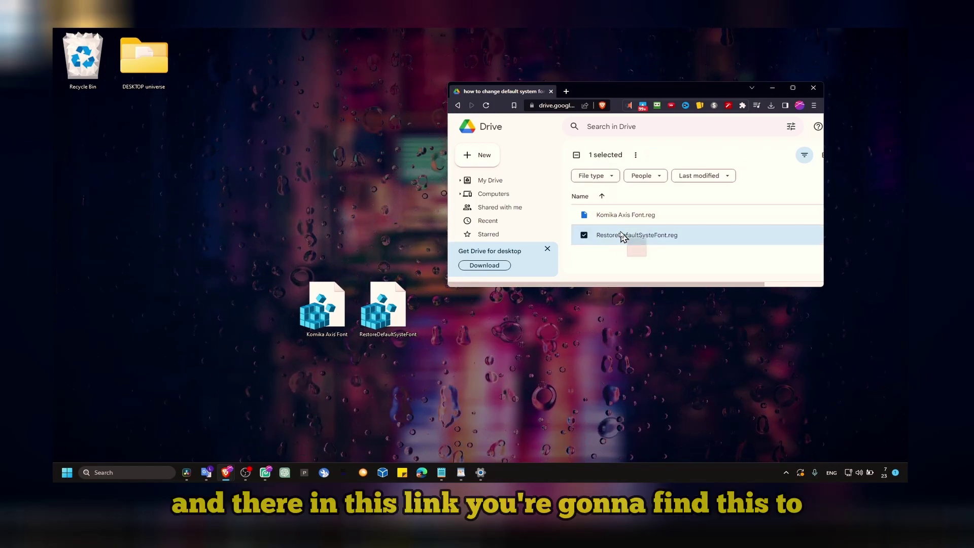
ctrl+click(615, 219)
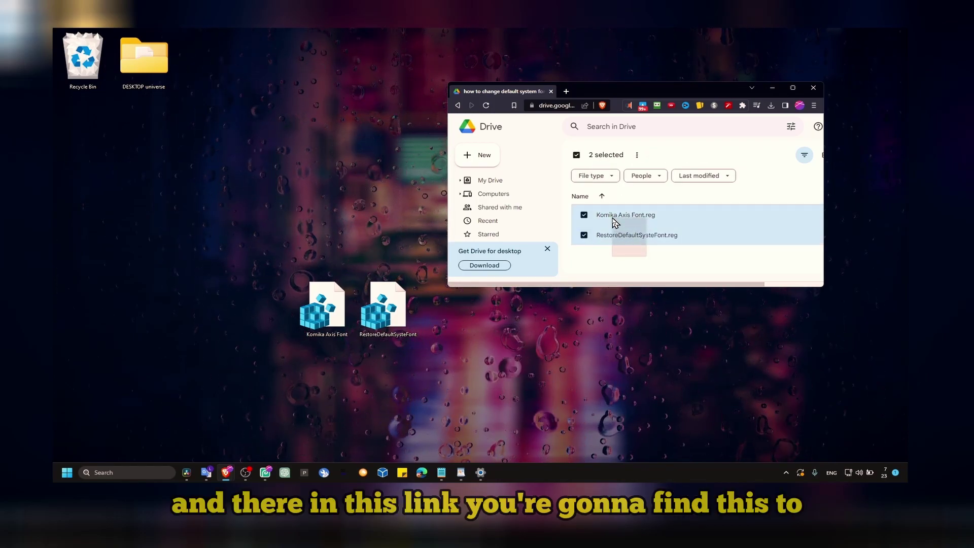
click(645, 257)
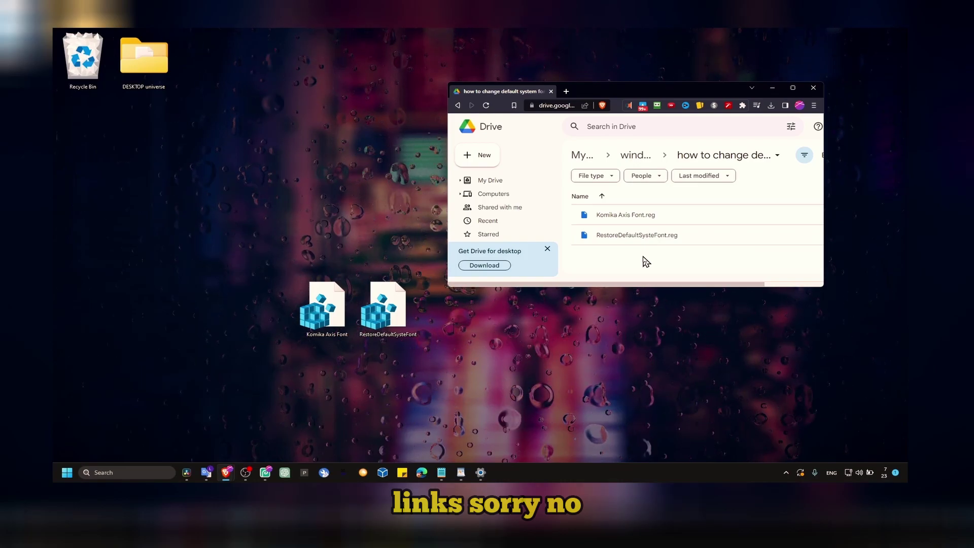
drag(646, 262, 632, 226)
click(626, 257)
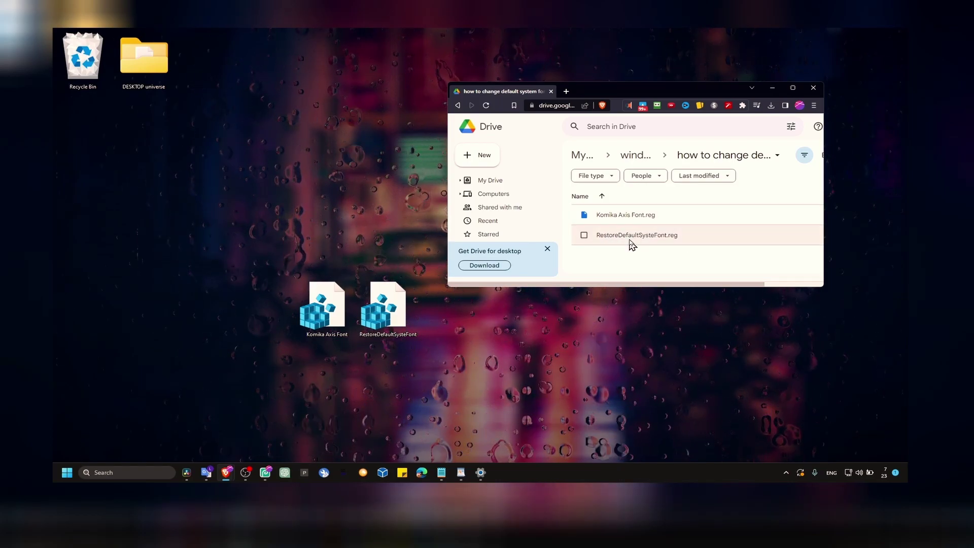
drag(621, 245, 615, 215)
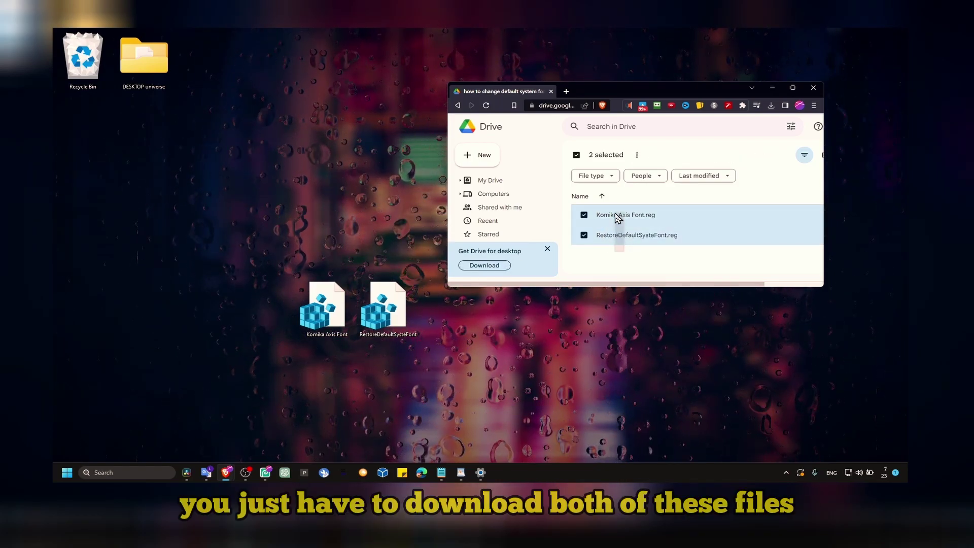
click(622, 260)
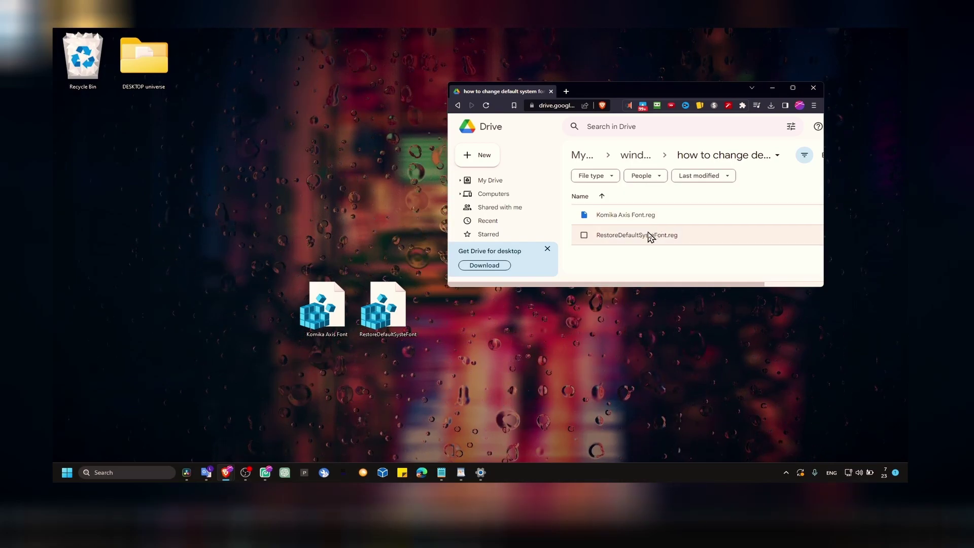
Select the Komika Axis Font.reg file on the desktop and view its context-menu actions
click(334, 311)
right_click(335, 311)
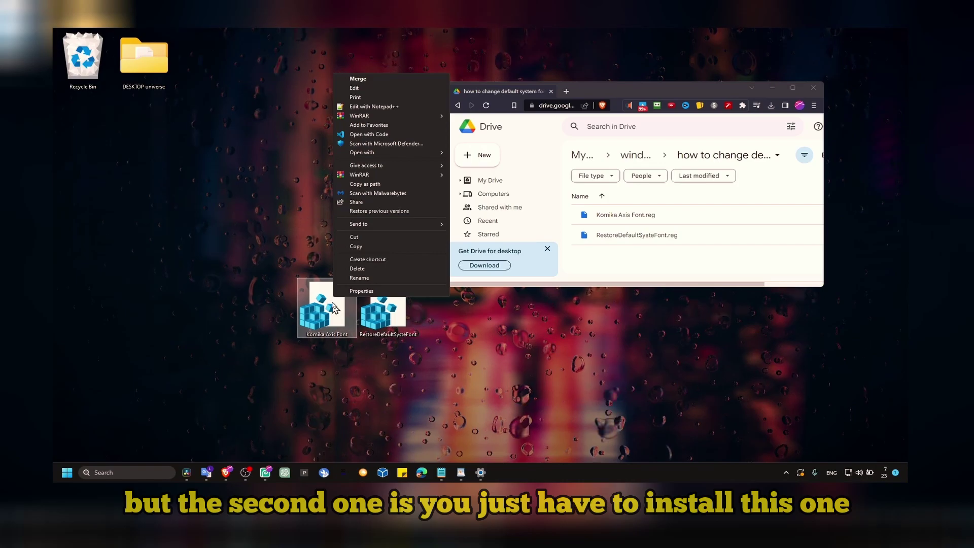
click(316, 250)
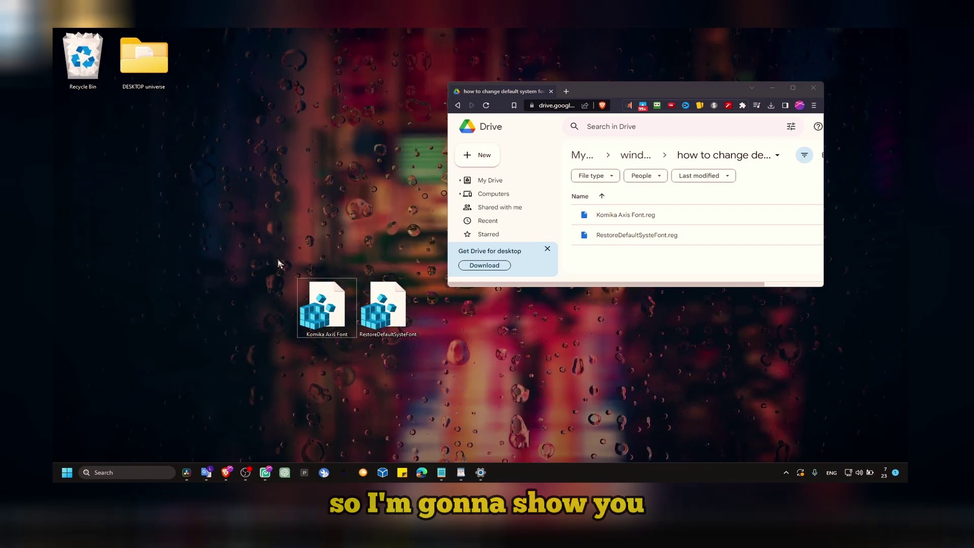
drag(277, 256, 356, 355)
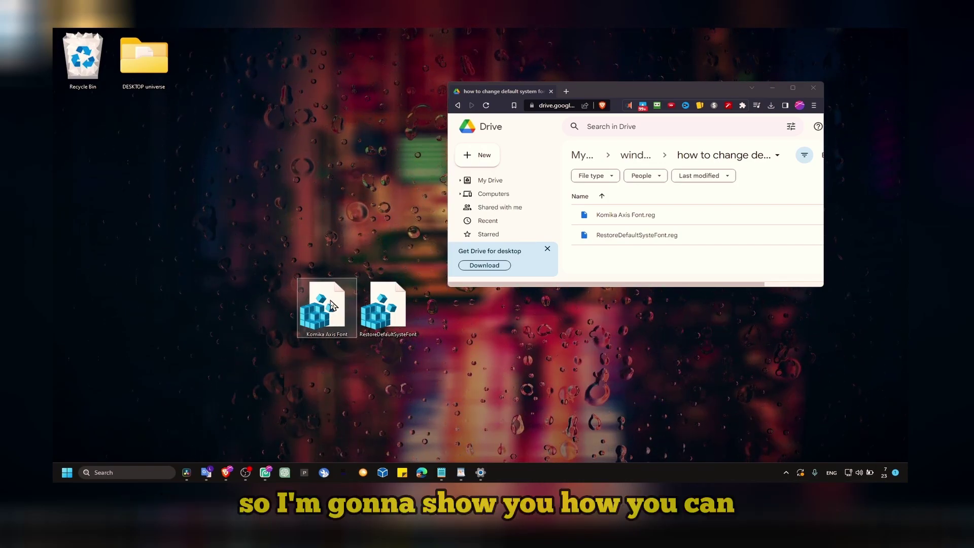
right_click(333, 299)
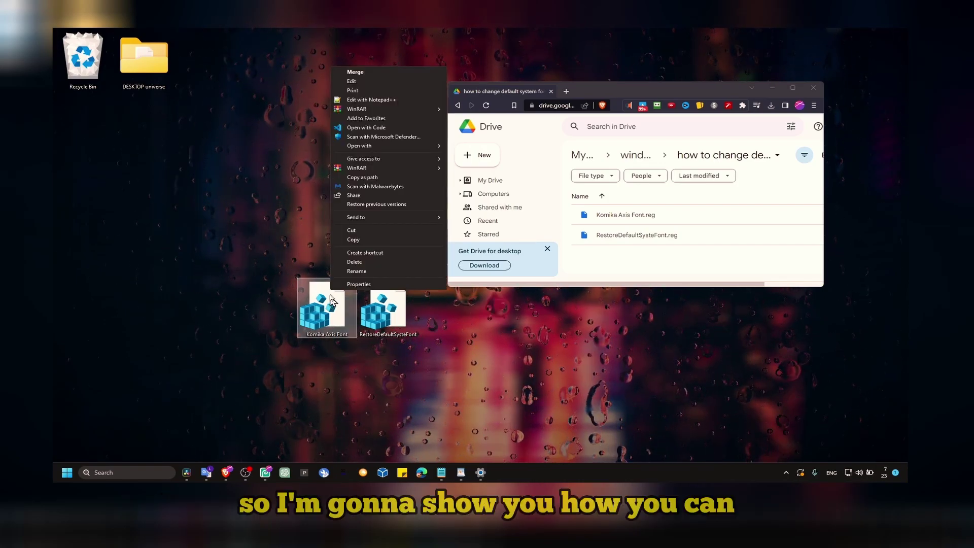
click(358, 239)
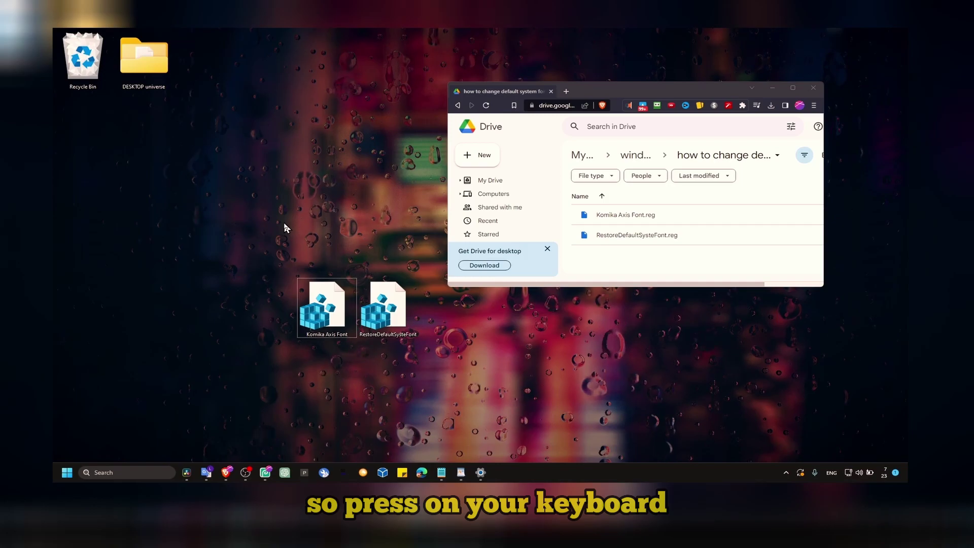
Open Settings with Win+I and go to Personalization > Fonts to browse the available fonts
key(super+i)
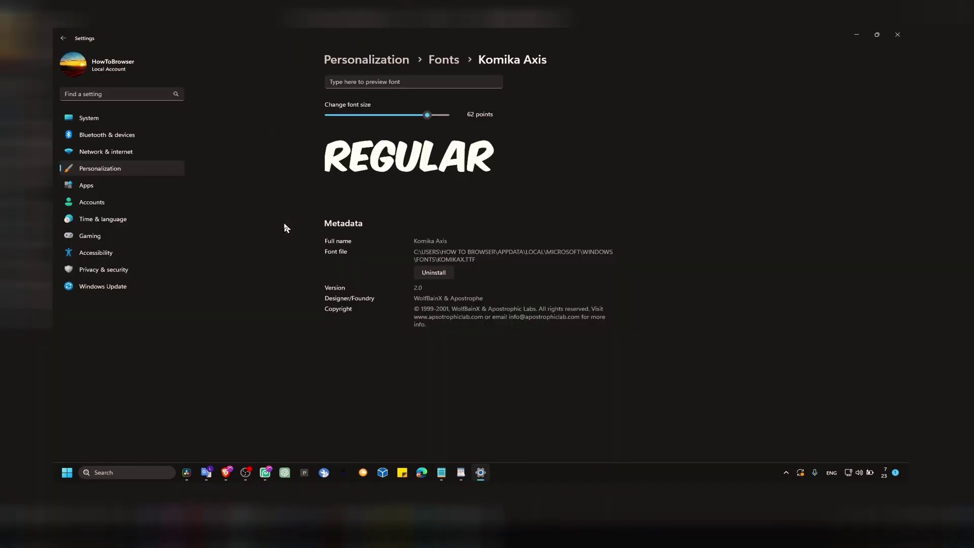
click(129, 169)
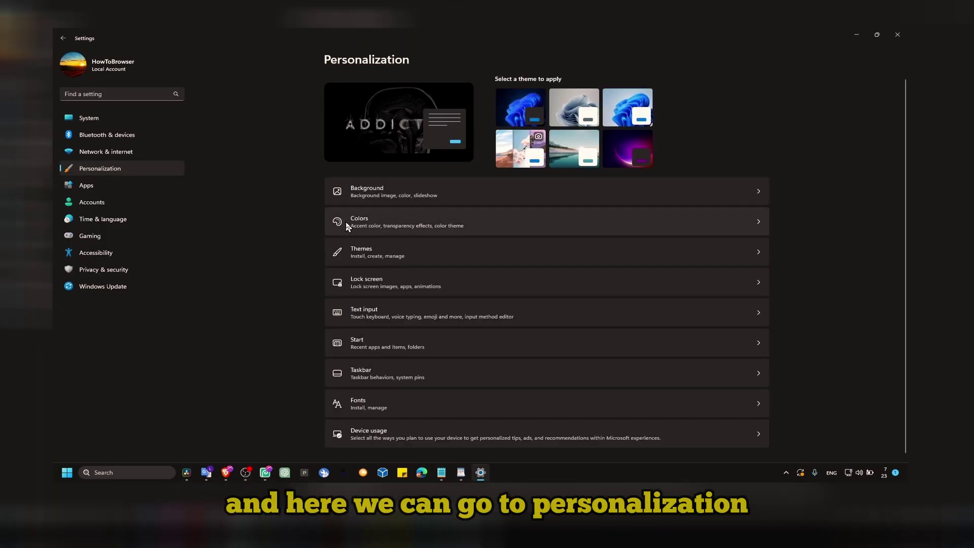
click(376, 405)
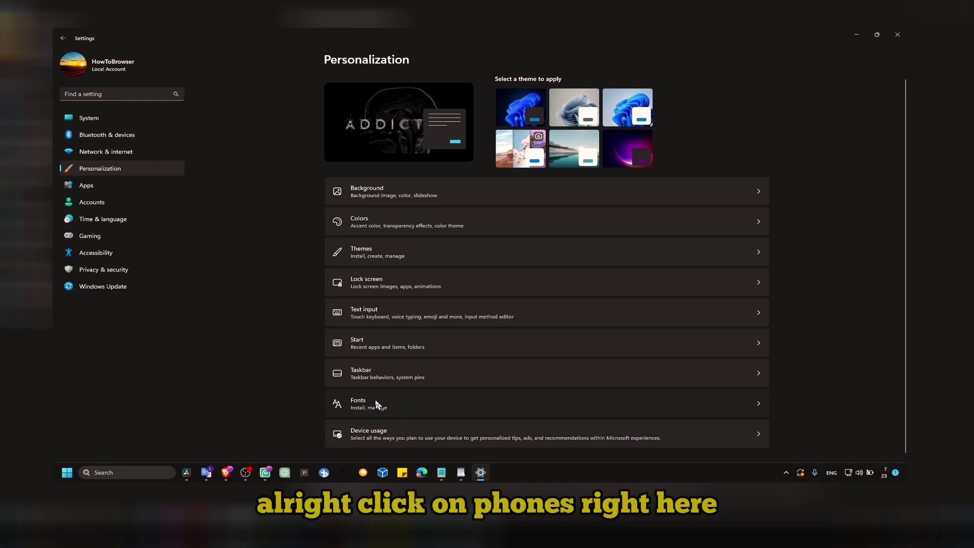
click(366, 59)
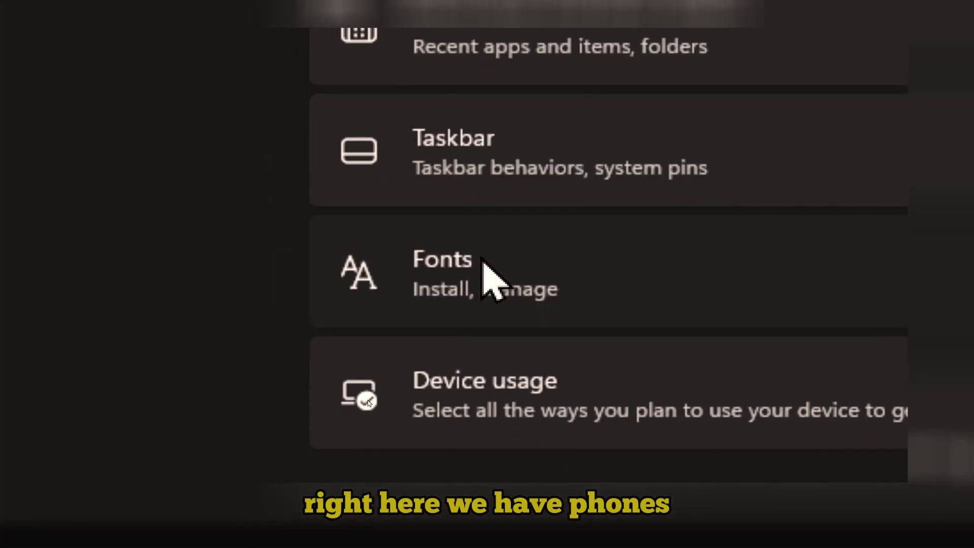
click(482, 375)
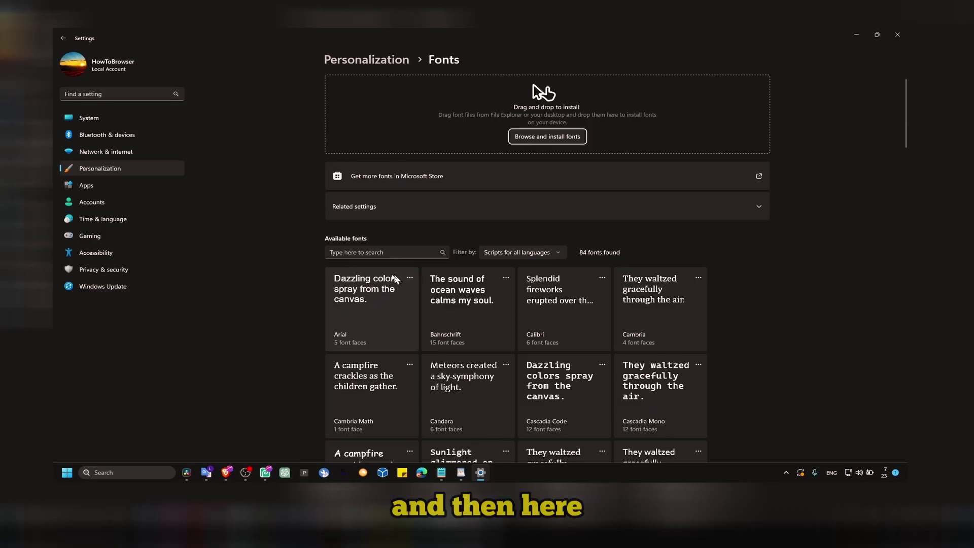
scroll(401, 308, down, 3)
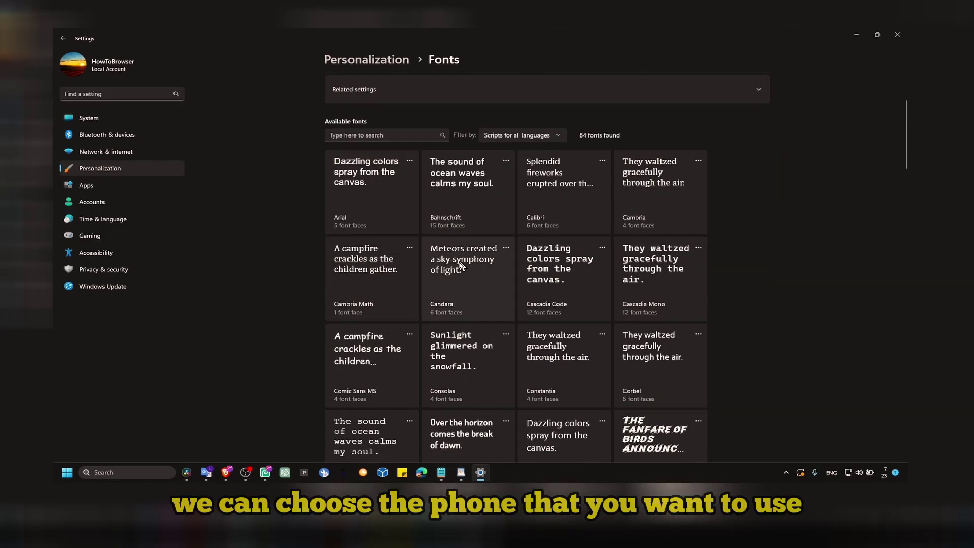
scroll(455, 291, up, 3)
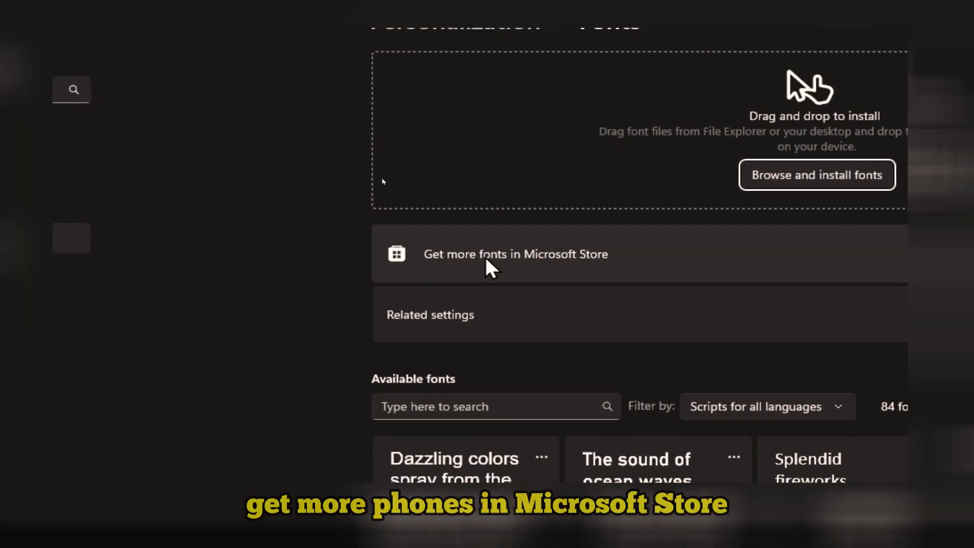
Open Microsoft Store from Fonts settings and view the Arial Nova font's product page
click(528, 257)
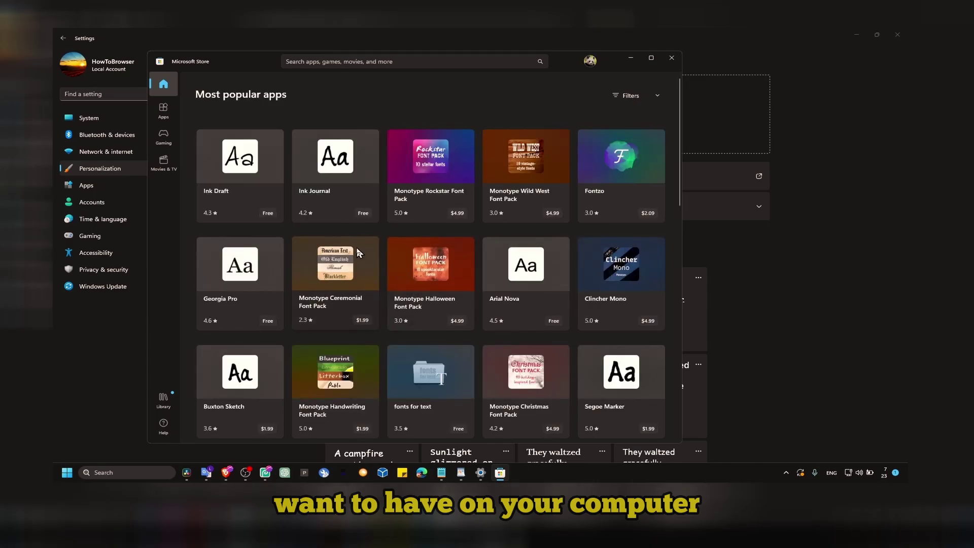
scroll(364, 250, down, 3)
scroll(361, 245, down, 3)
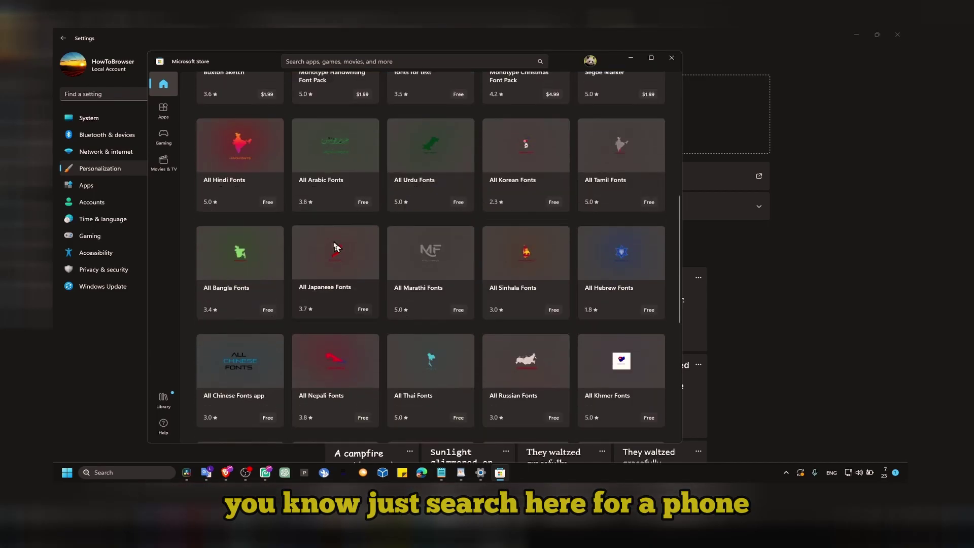
scroll(277, 224, up, 3)
scroll(250, 213, up, 2)
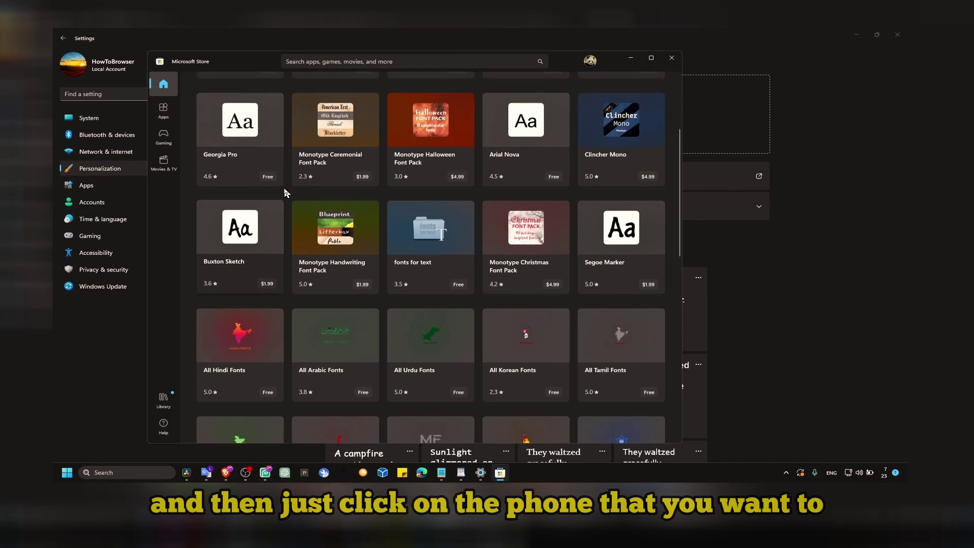
click(525, 236)
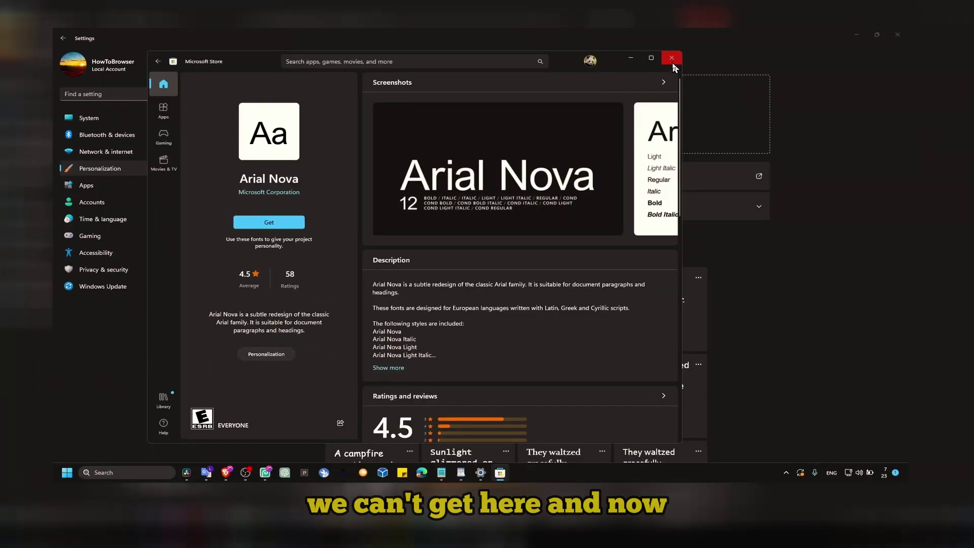
Close Microsoft Store and open the Consolas font's details in Fonts settings
click(672, 58)
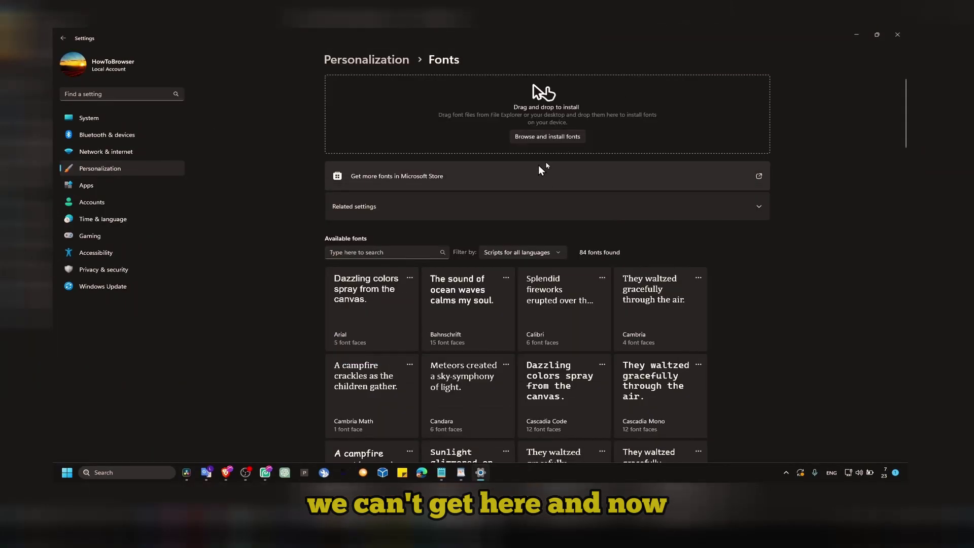
scroll(560, 279, down, 5)
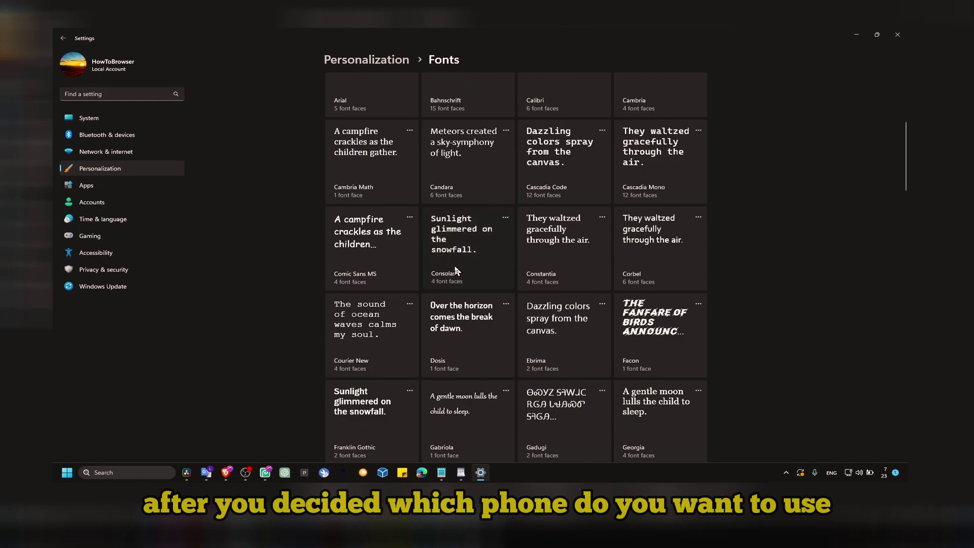
click(456, 270)
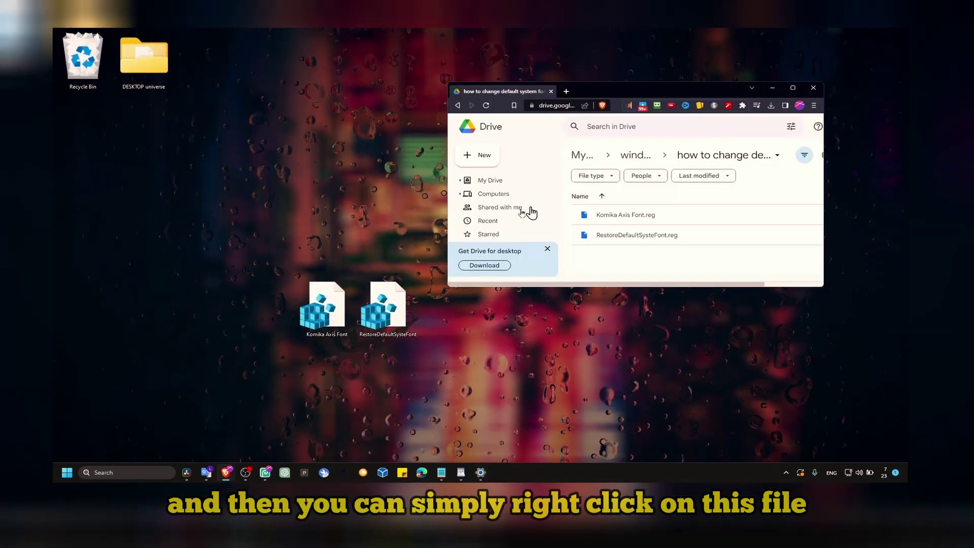
Open Komika Axis Font.reg in WordPad, then return Settings to the installed fonts list
right_click(325, 304)
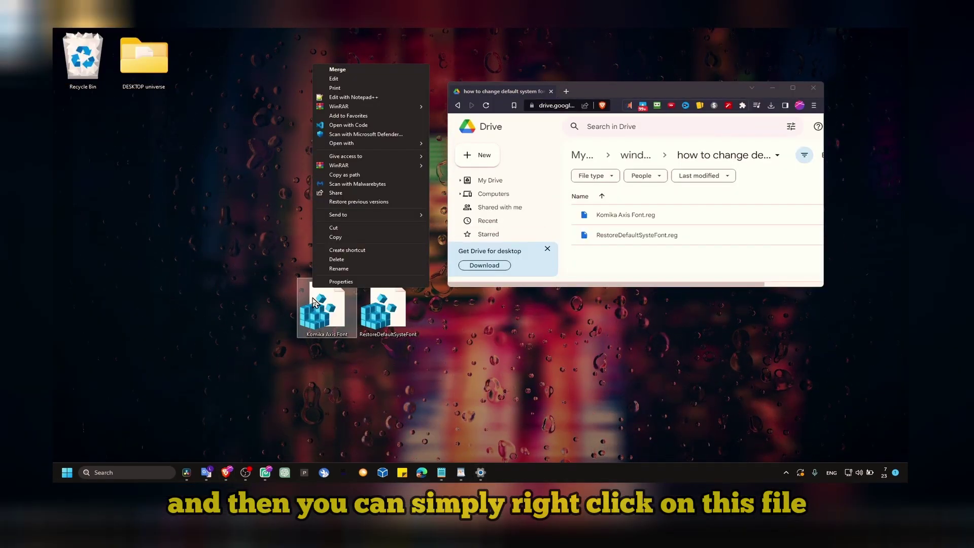
click(282, 265)
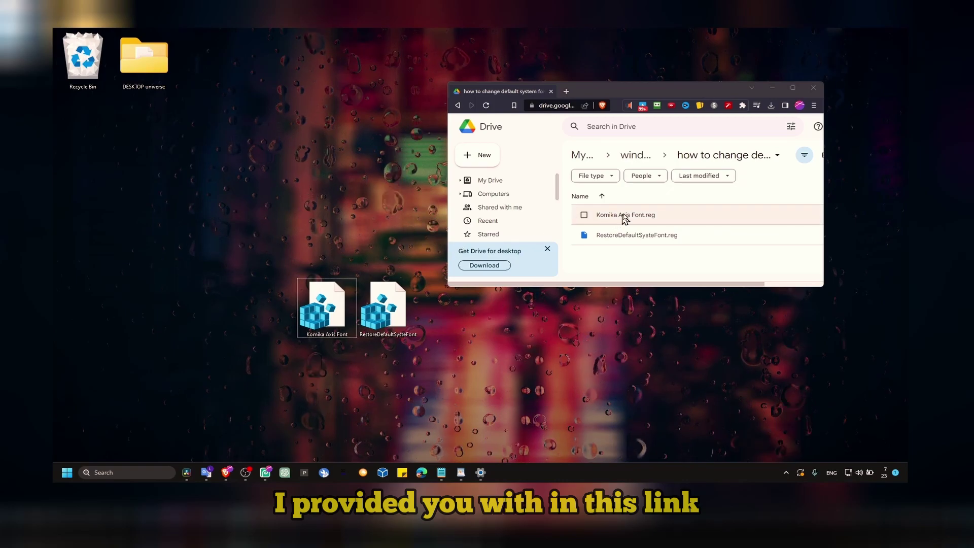
right_click(336, 304)
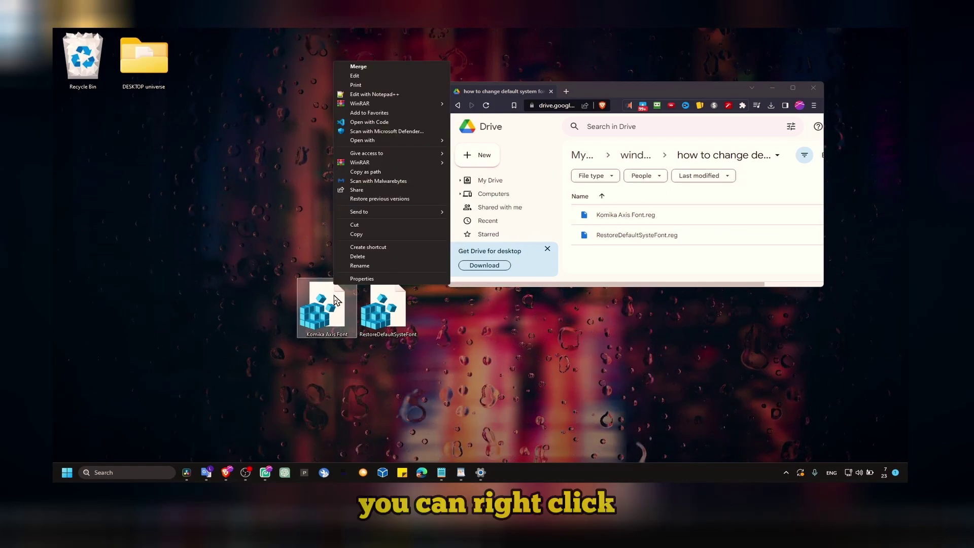
mouse_move(395, 142)
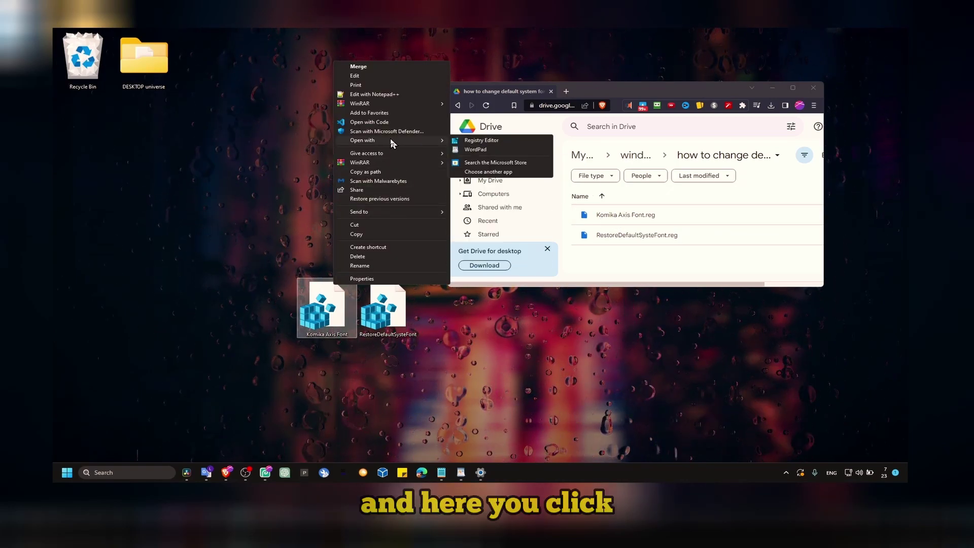
click(476, 150)
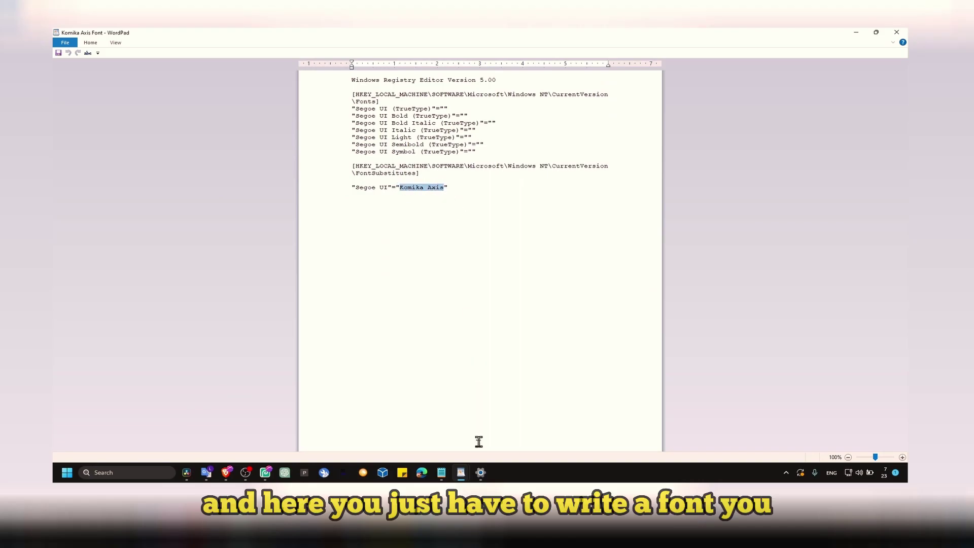
click(481, 473)
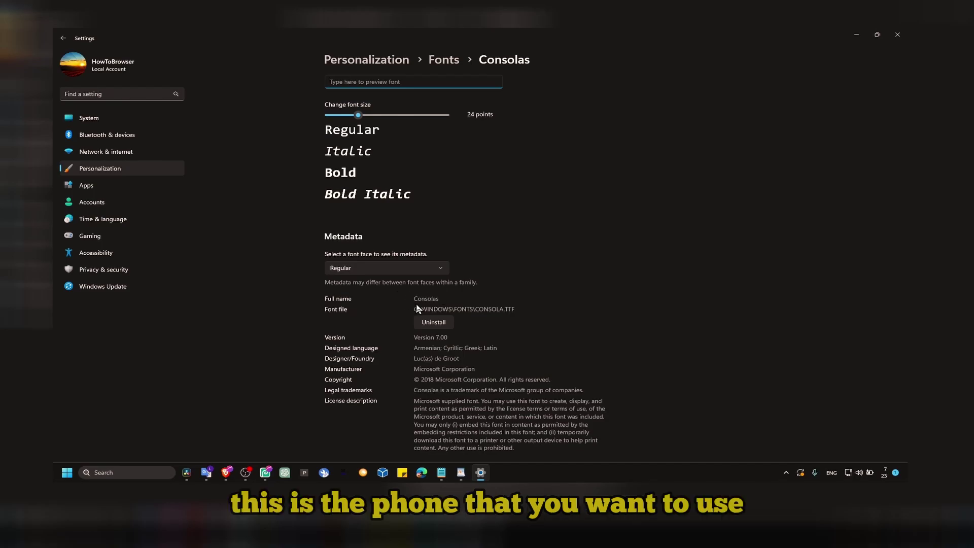
click(444, 59)
Scroll the installed fonts and open Dosis, showing full name Dosis SemiBold and DOSIS-SEMIBOLD.TTF
scroll(422, 287, down, 10)
scroll(408, 296, down, 2)
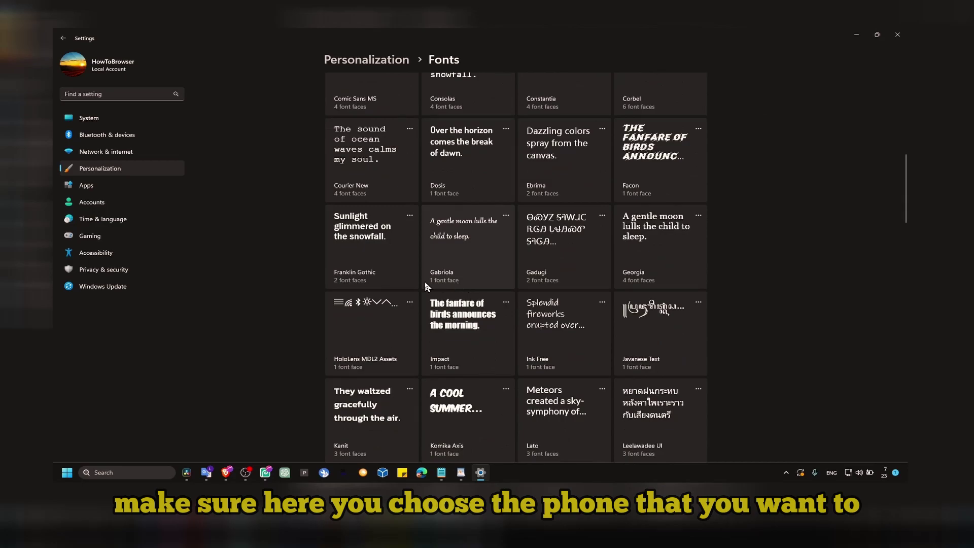
scroll(461, 274, up, 5)
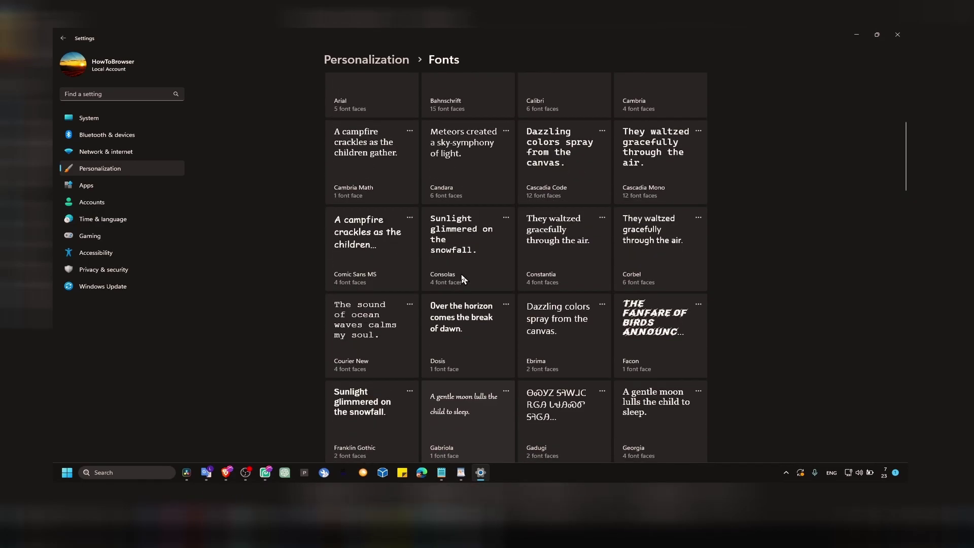
scroll(477, 269, down, 2)
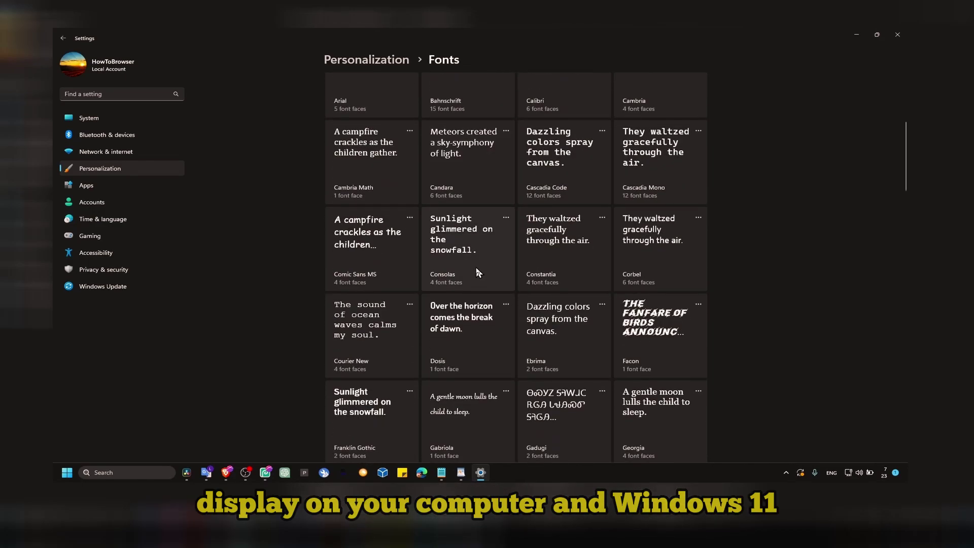
click(464, 311)
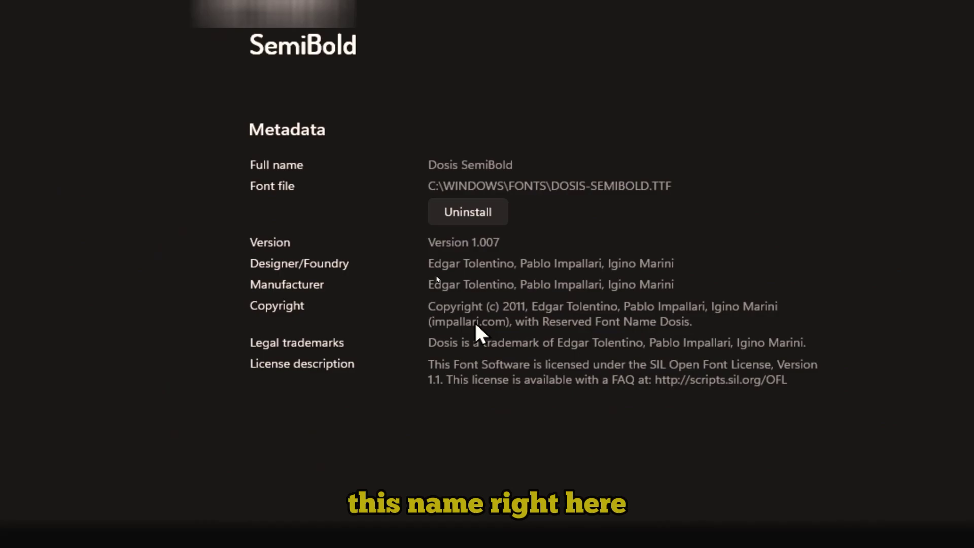
mouse_move(461, 479)
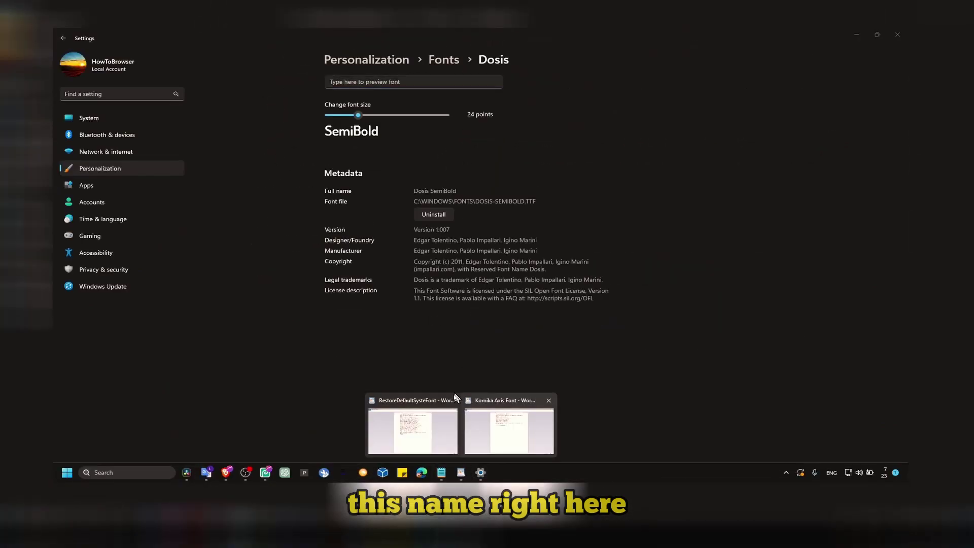
Bring the Komika Axis Font document to the front and select the font name Komika Axis
click(453, 441)
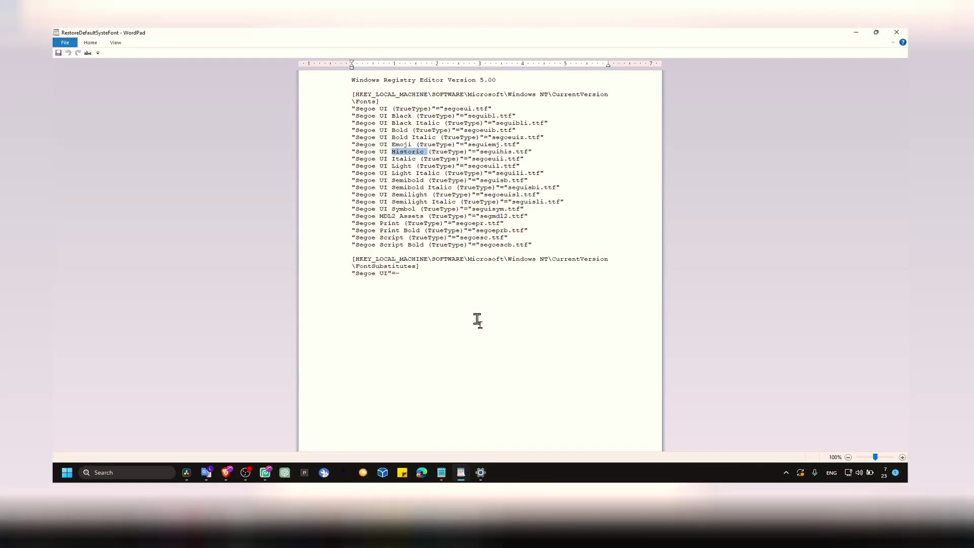
mouse_move(461, 473)
click(502, 426)
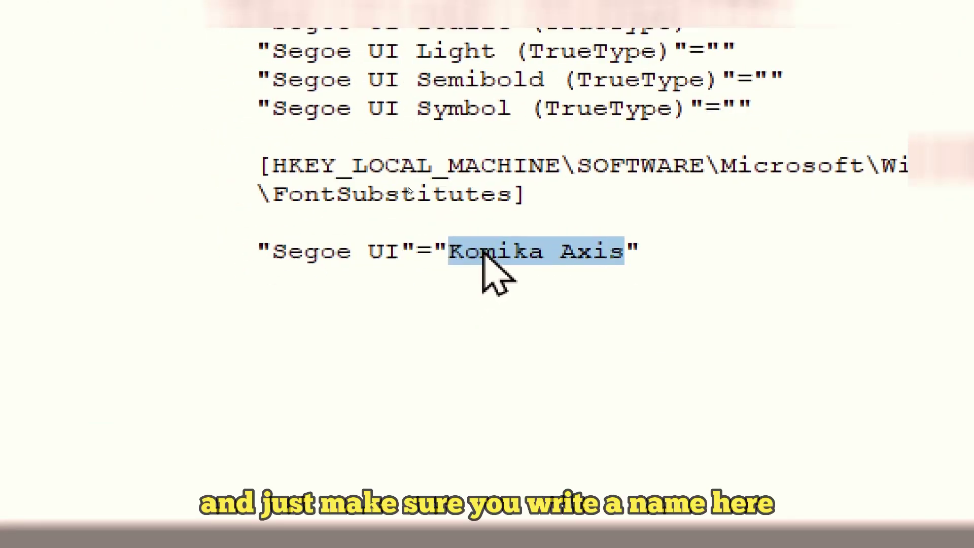
drag(401, 187, 443, 186)
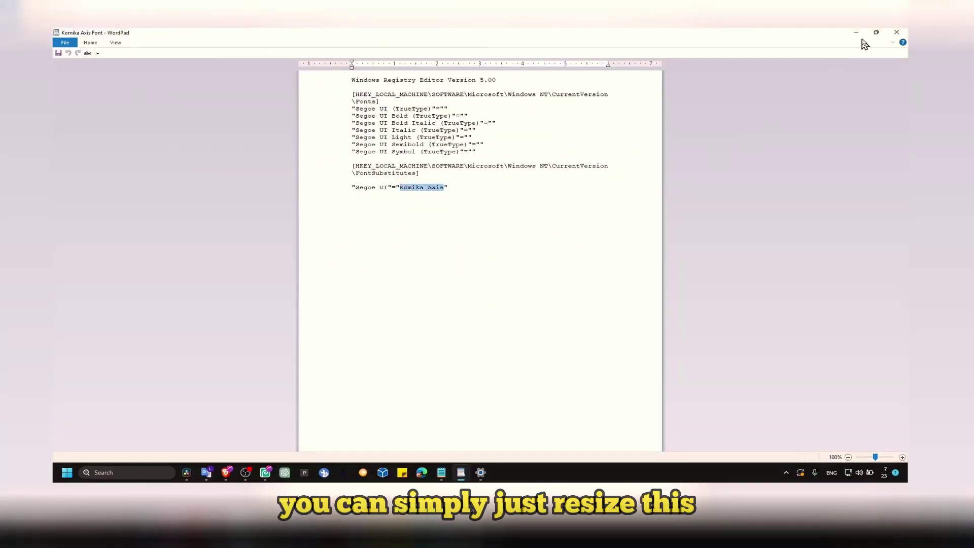
Resize and arrange WordPad and Settings so the .reg text and Dosis details are both visible
click(877, 32)
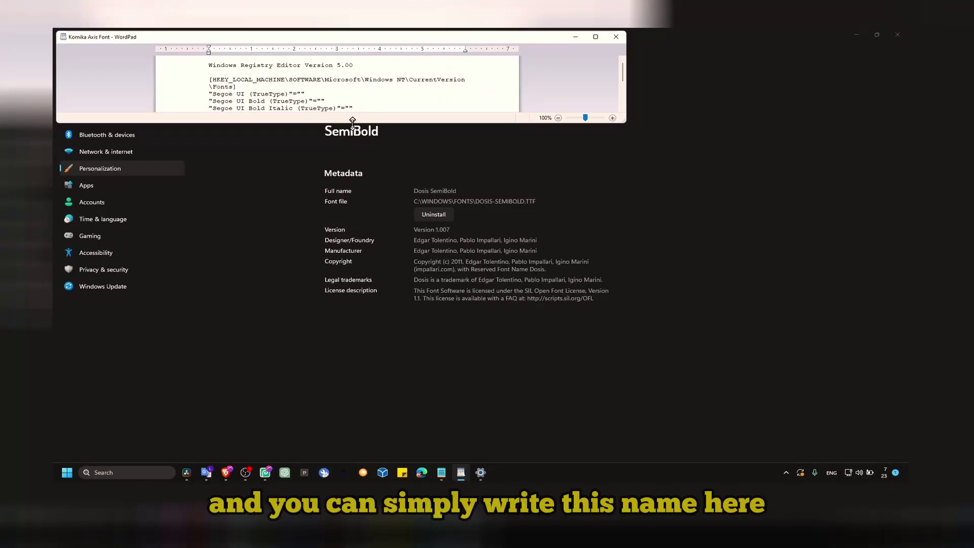
drag(353, 122, 352, 243)
click(877, 34)
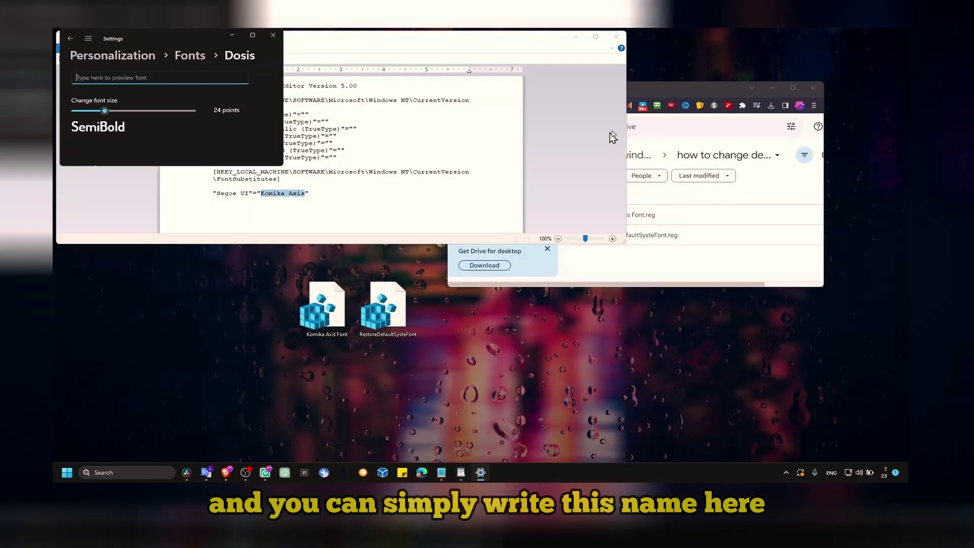
drag(369, 35, 383, 180)
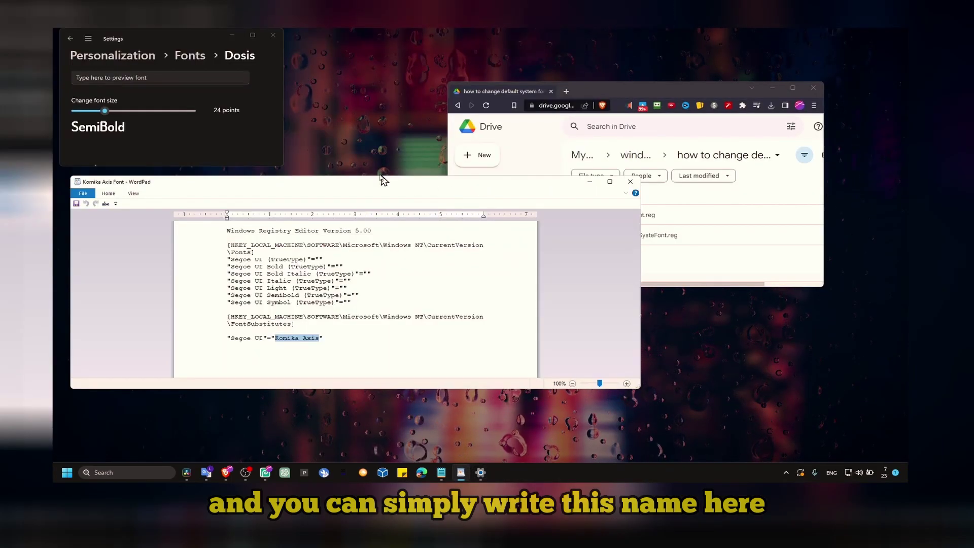
click(282, 130)
drag(286, 136, 615, 136)
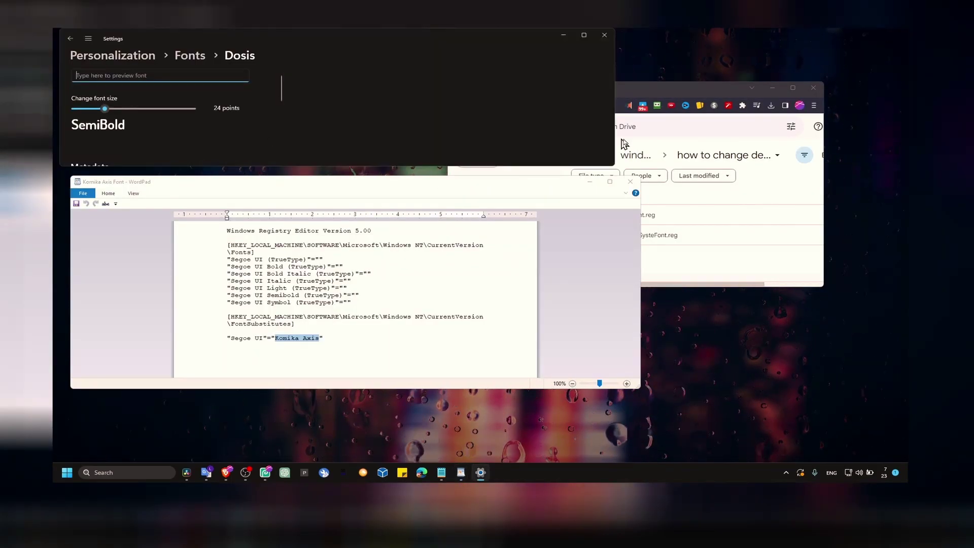
drag(364, 166, 364, 240)
click(426, 257)
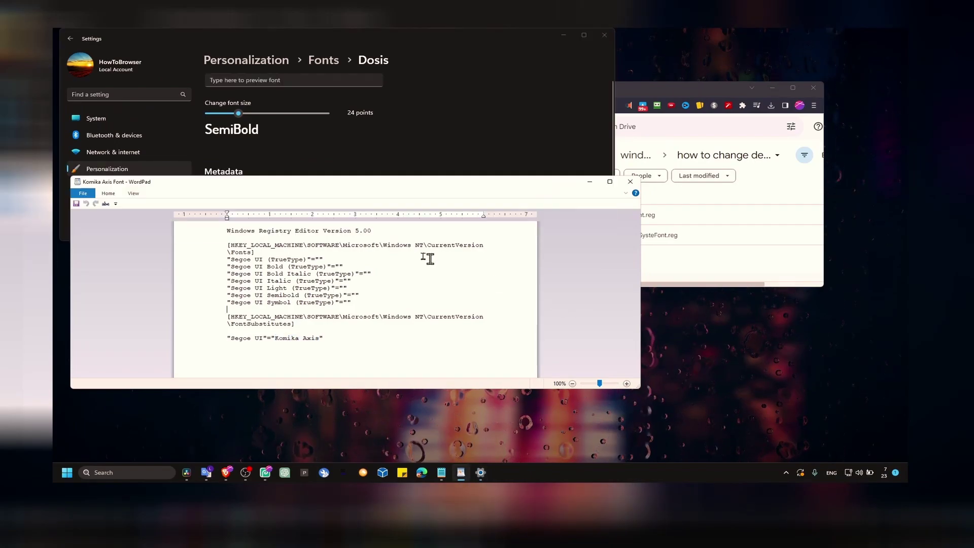
scroll(432, 185, down, 1)
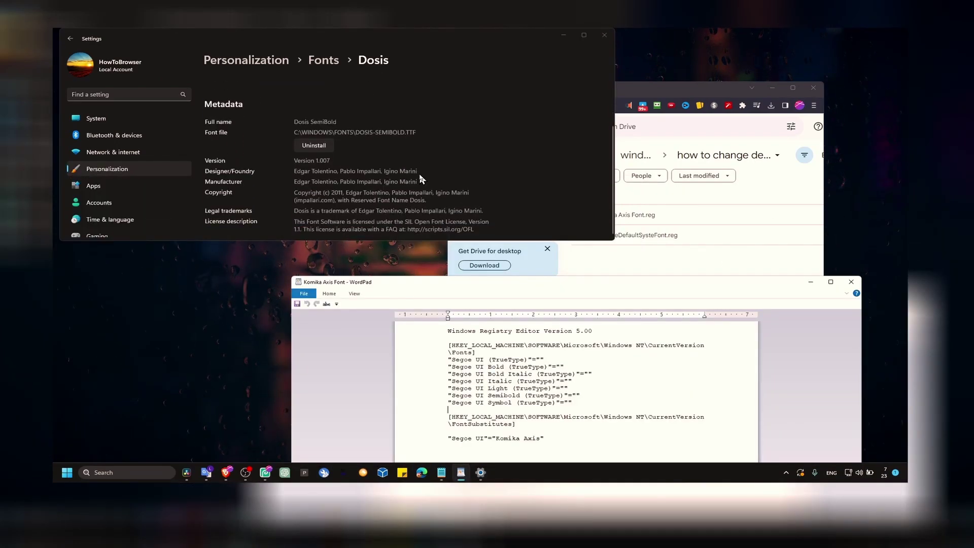
Replace 'Komika Axis' in the Segoe UI FontSubstitutes line with 'Dosis SemiBold'
click(384, 202)
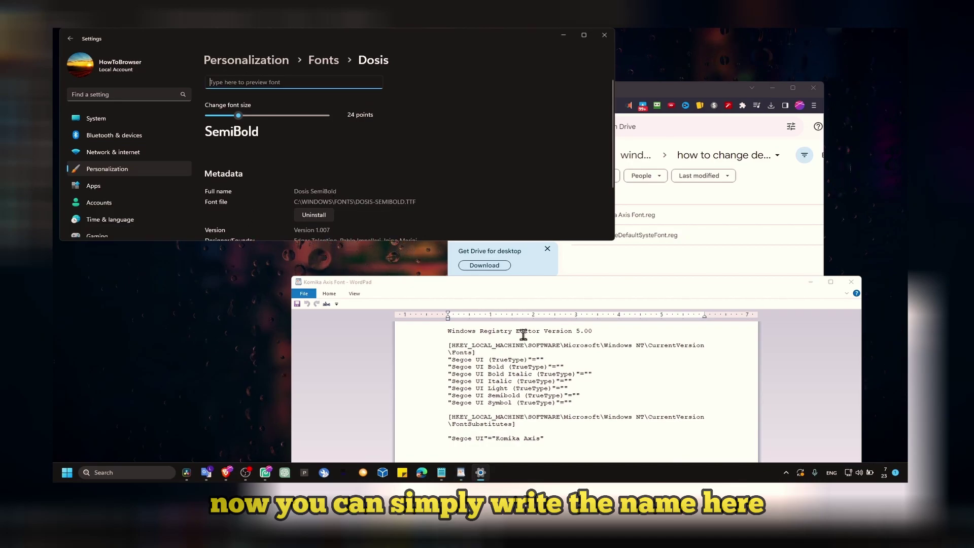
click(518, 439)
drag(495, 438, 541, 438)
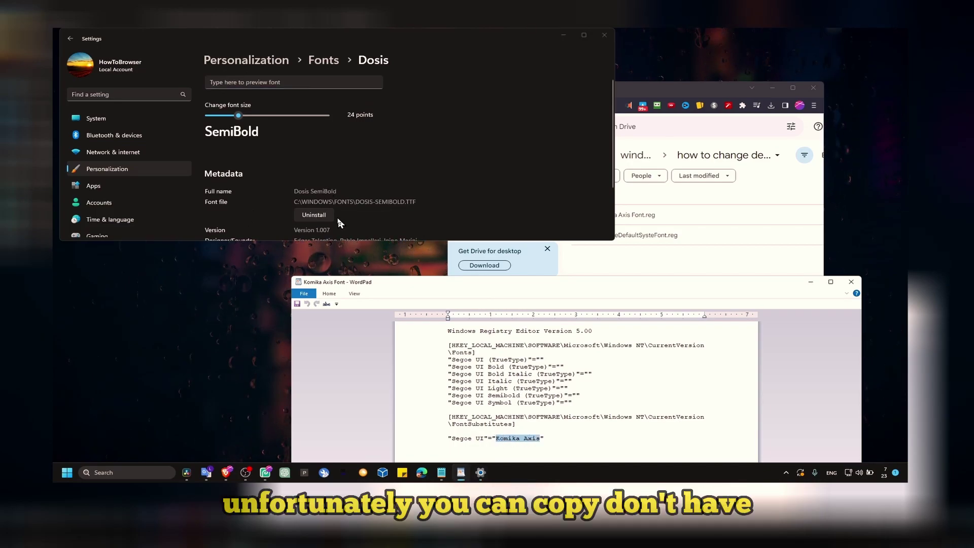
click(325, 199)
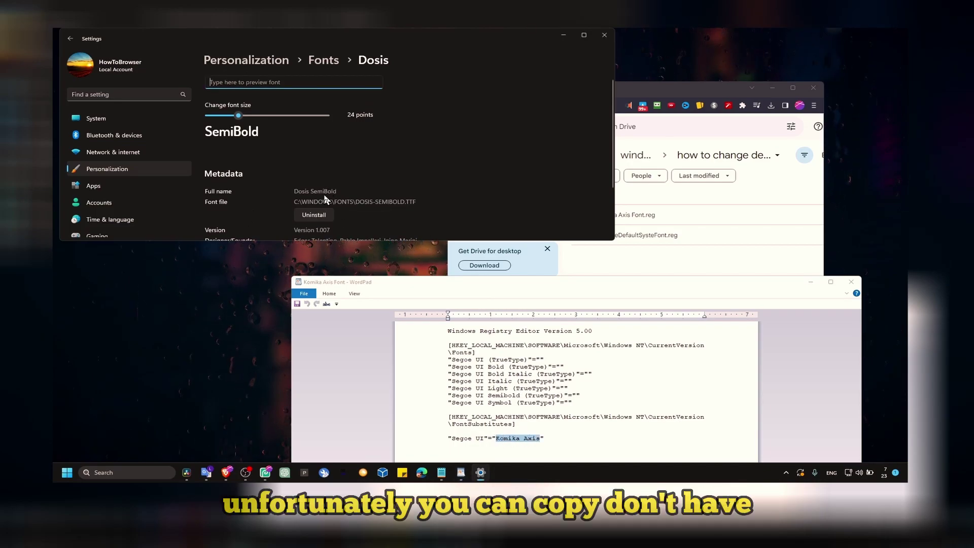
click(500, 444)
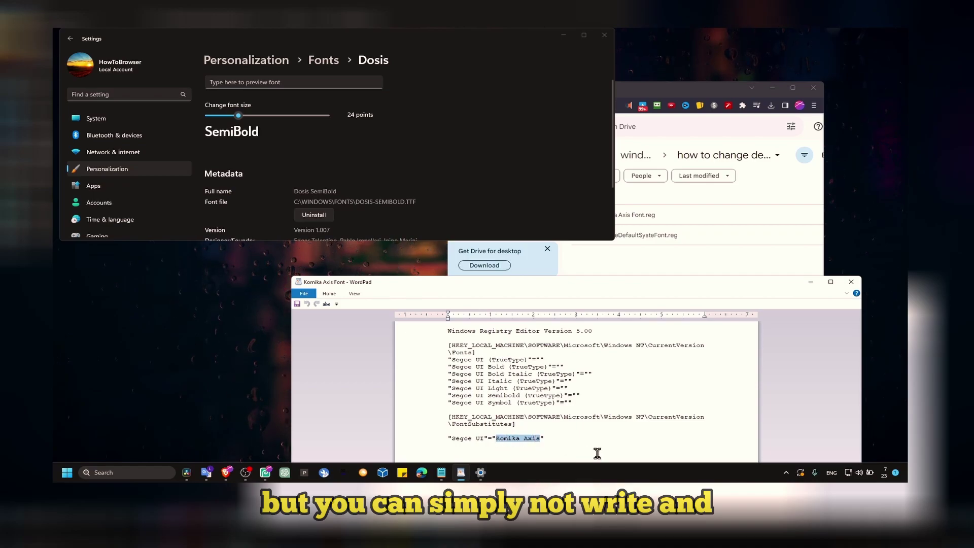
text(Dosis)
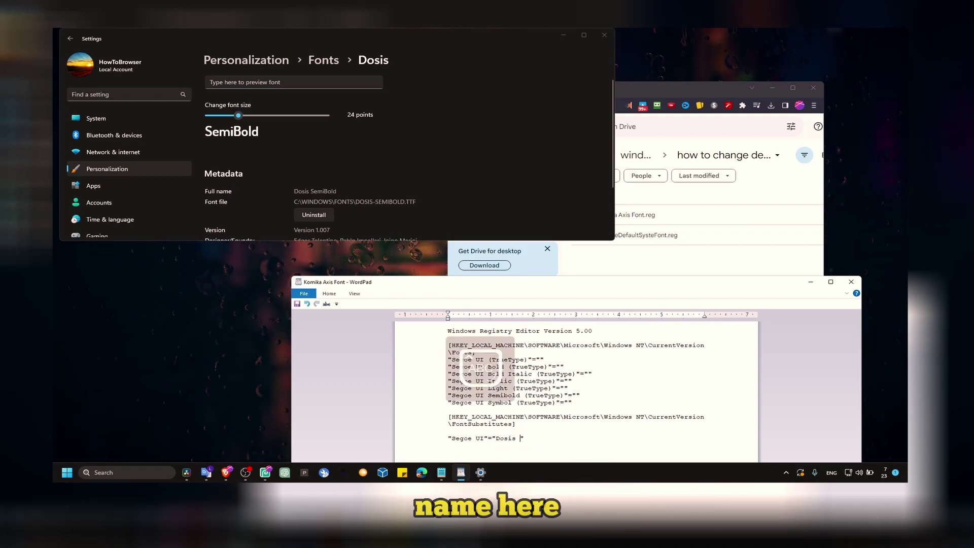
text( SemiBol)
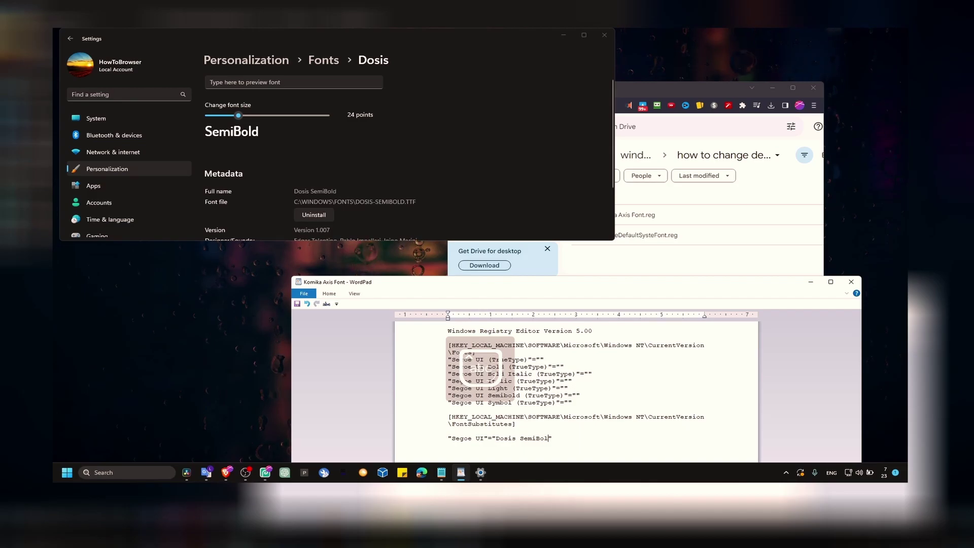
text(d)
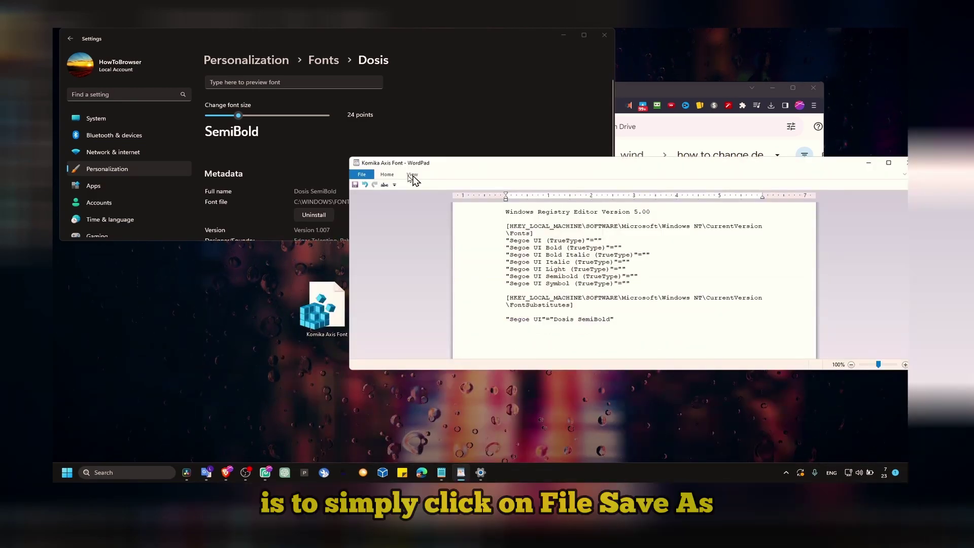
Save the document to the Desktop as Komika Axis Font.reg, overwriting the existing file
click(372, 177)
click(382, 246)
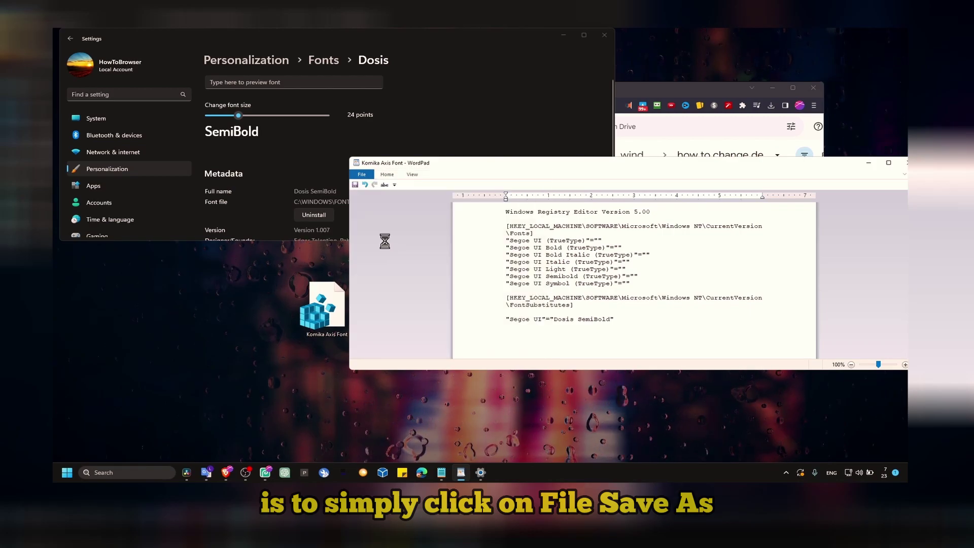
click(461, 341)
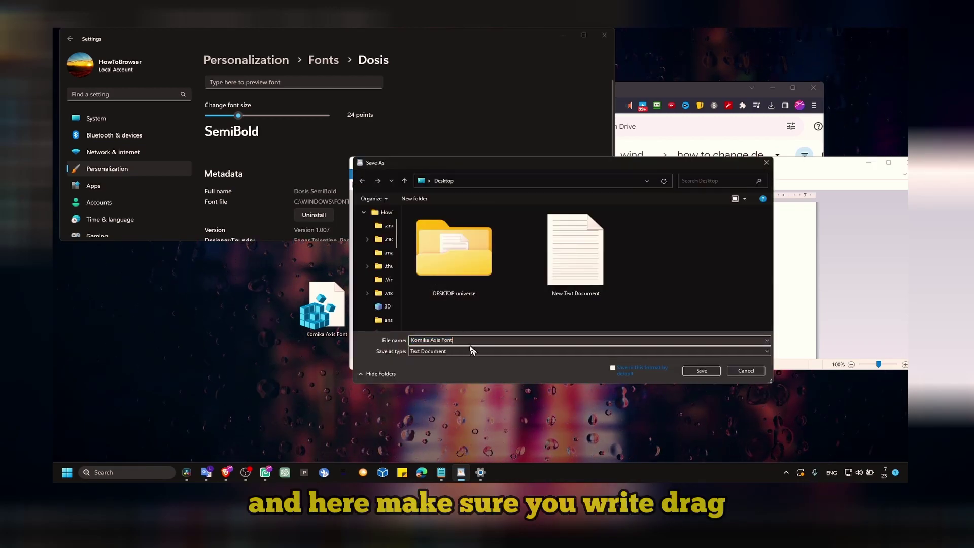
text(.)
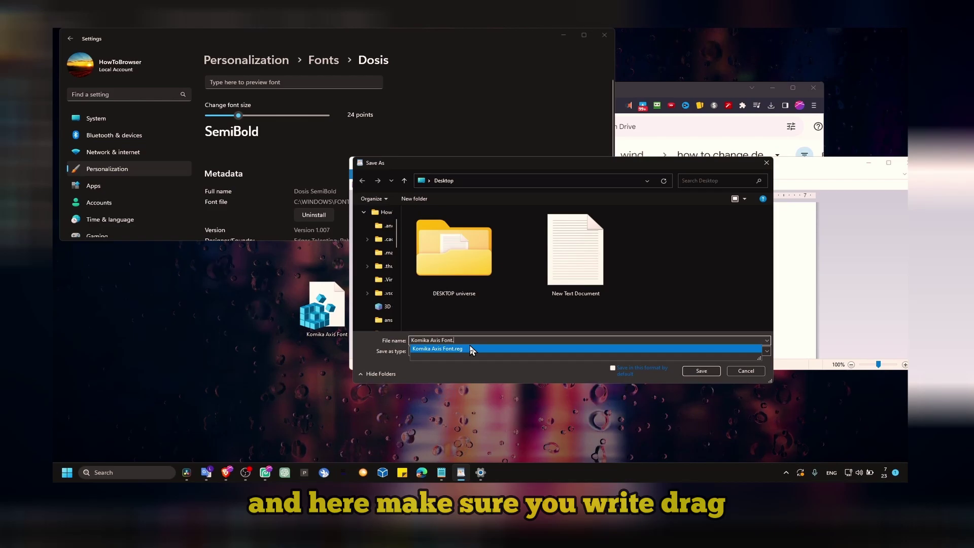
click(467, 349)
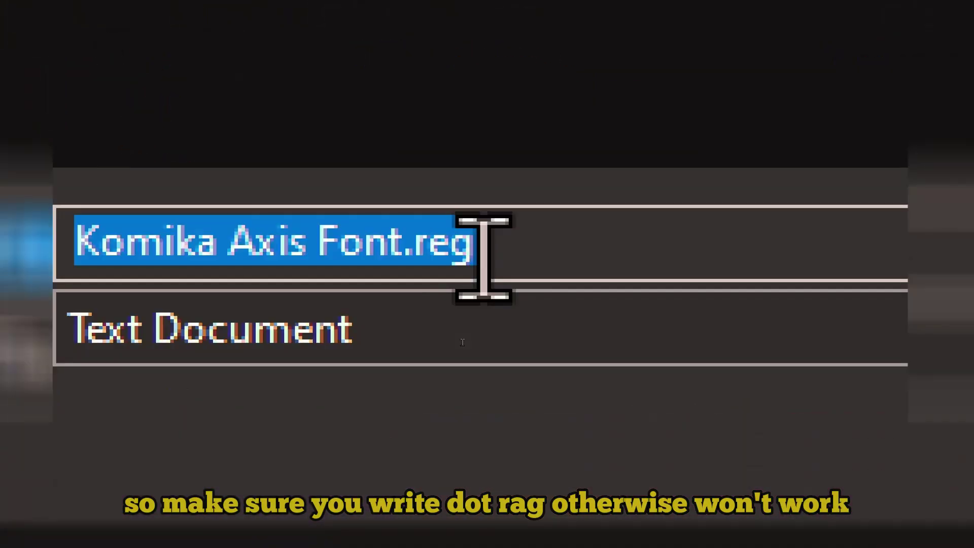
click(516, 255)
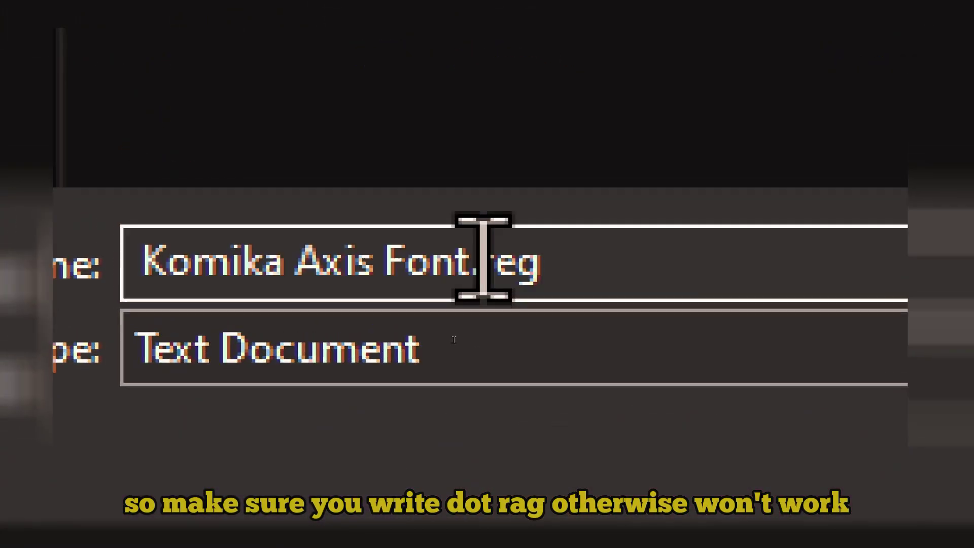
drag(483, 259, 562, 259)
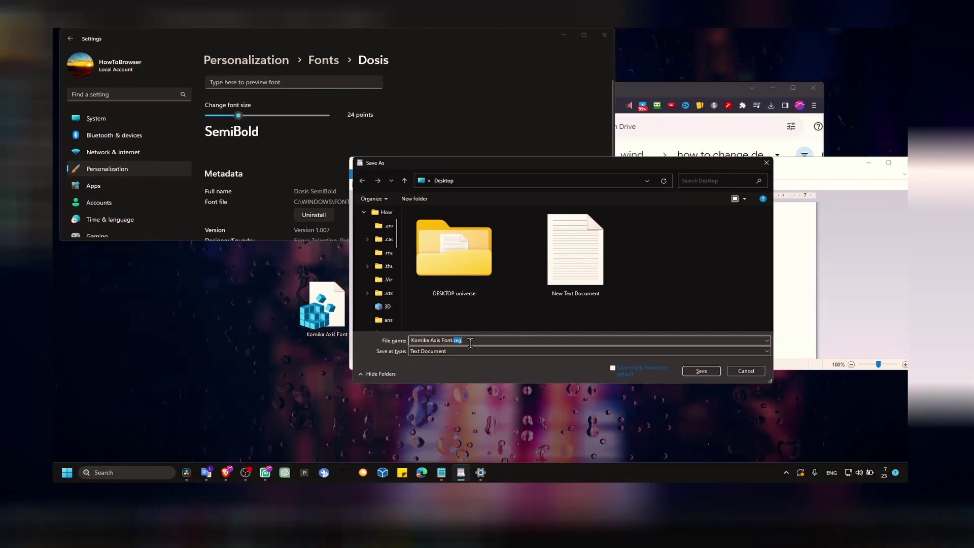
click(698, 372)
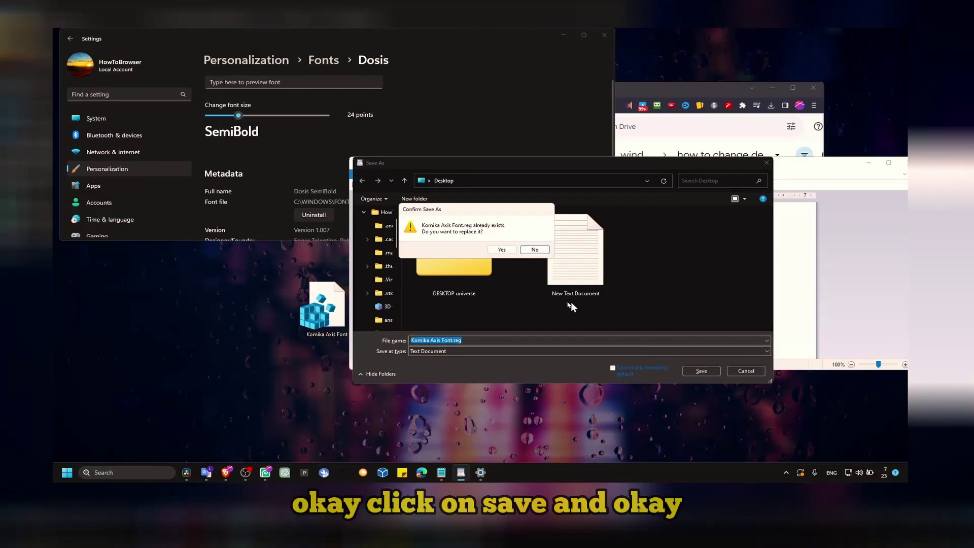
click(501, 250)
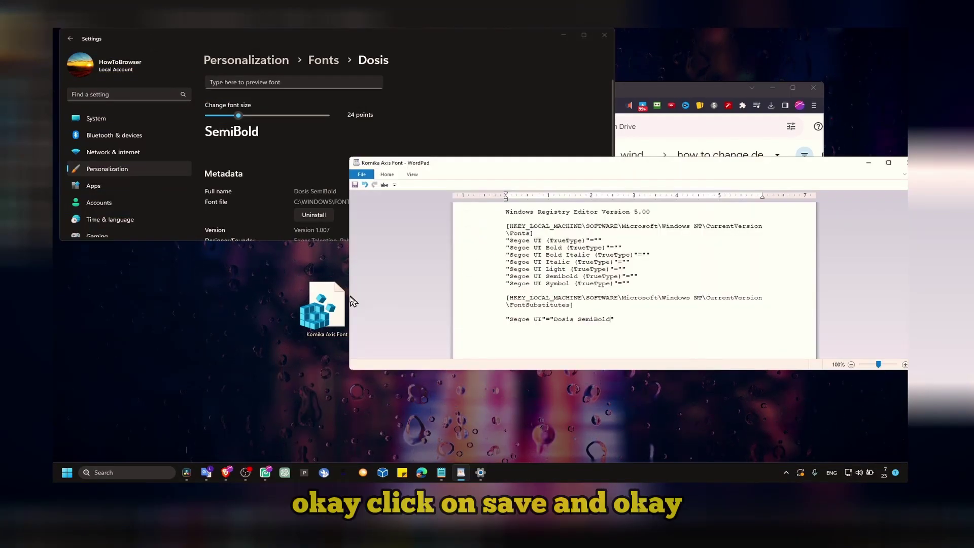
Merge Komika Axis Font.reg from the desktop and accept the Registry Editor warning
drag(325, 304, 263, 308)
right_click(263, 308)
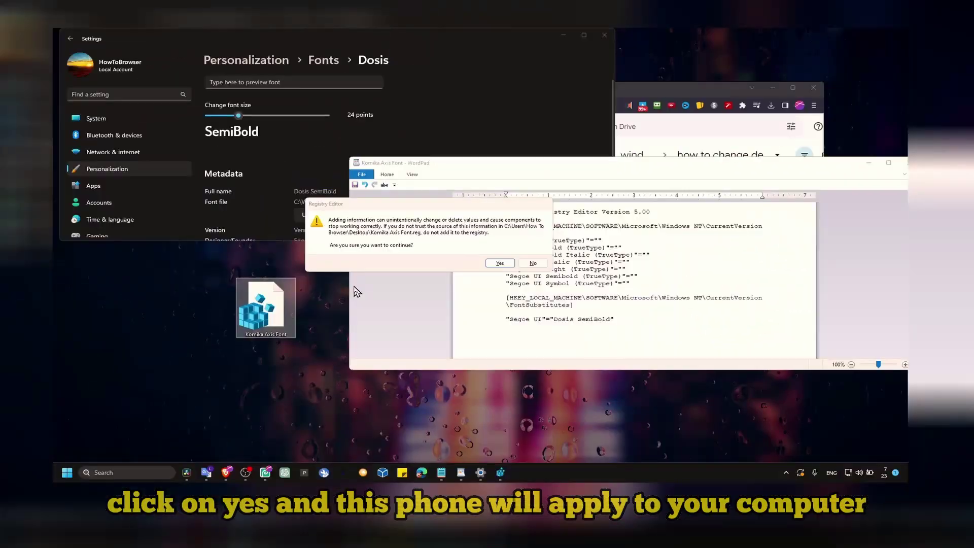
key(Return)
click(259, 312)
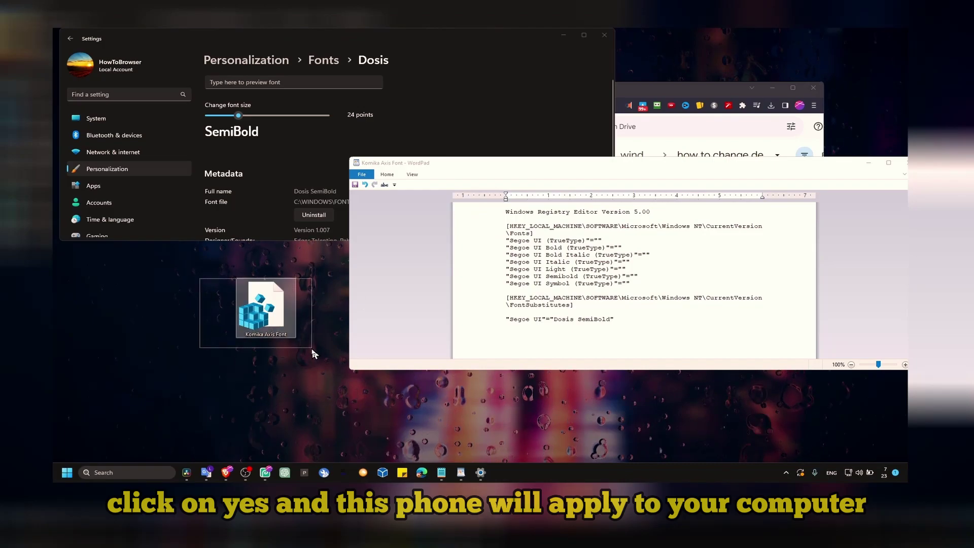
drag(179, 292, 178, 291)
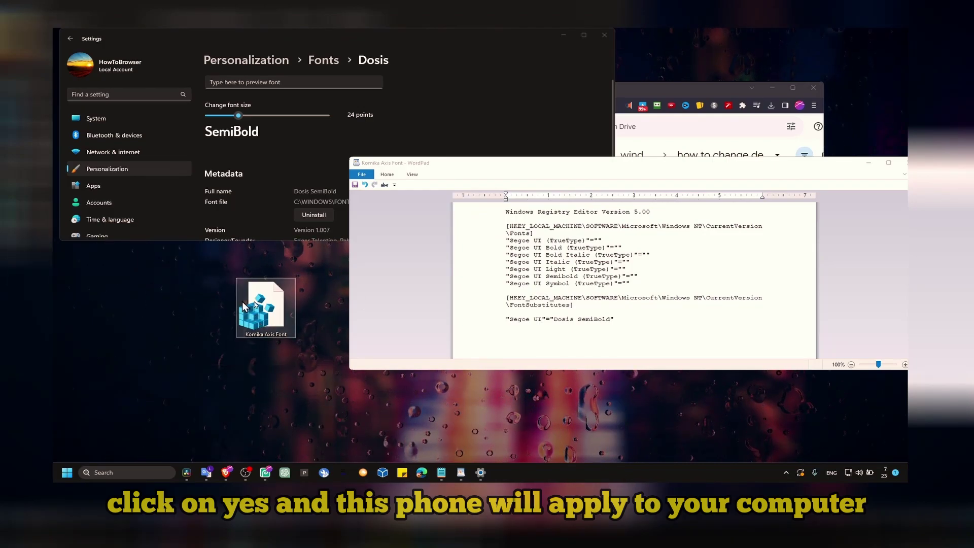
Close WordPad and Settings, shift the Drive window aside, and bring up OBS Studio
click(702, 166)
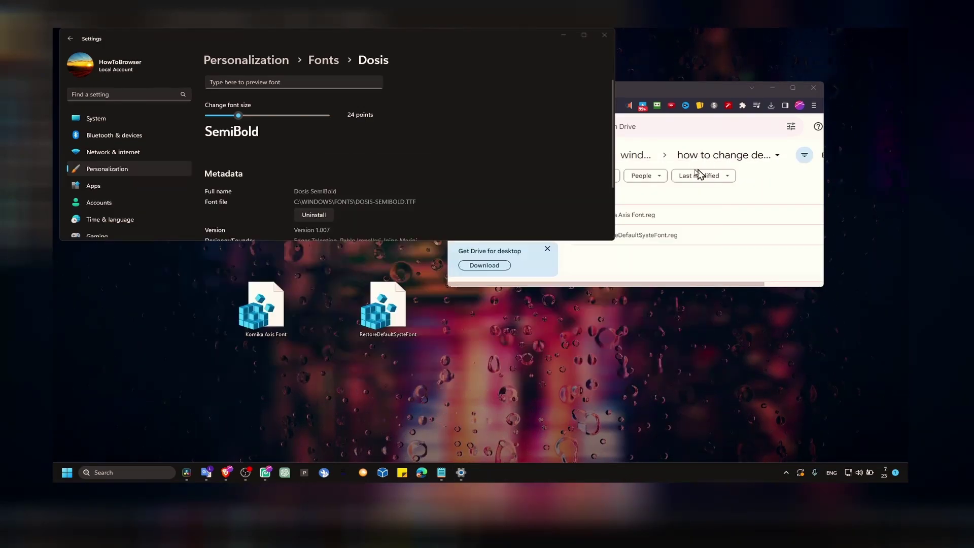
click(604, 35)
drag(588, 89, 562, 88)
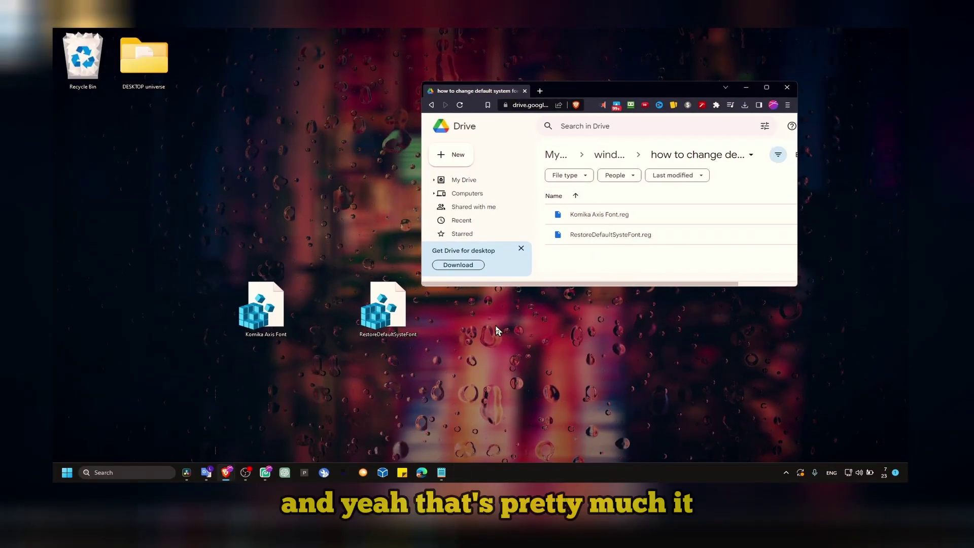
click(246, 473)
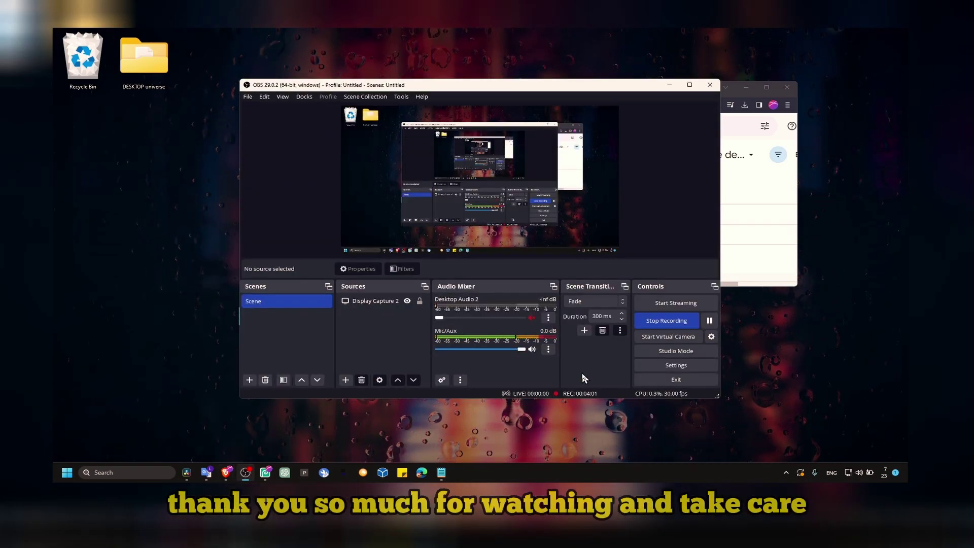